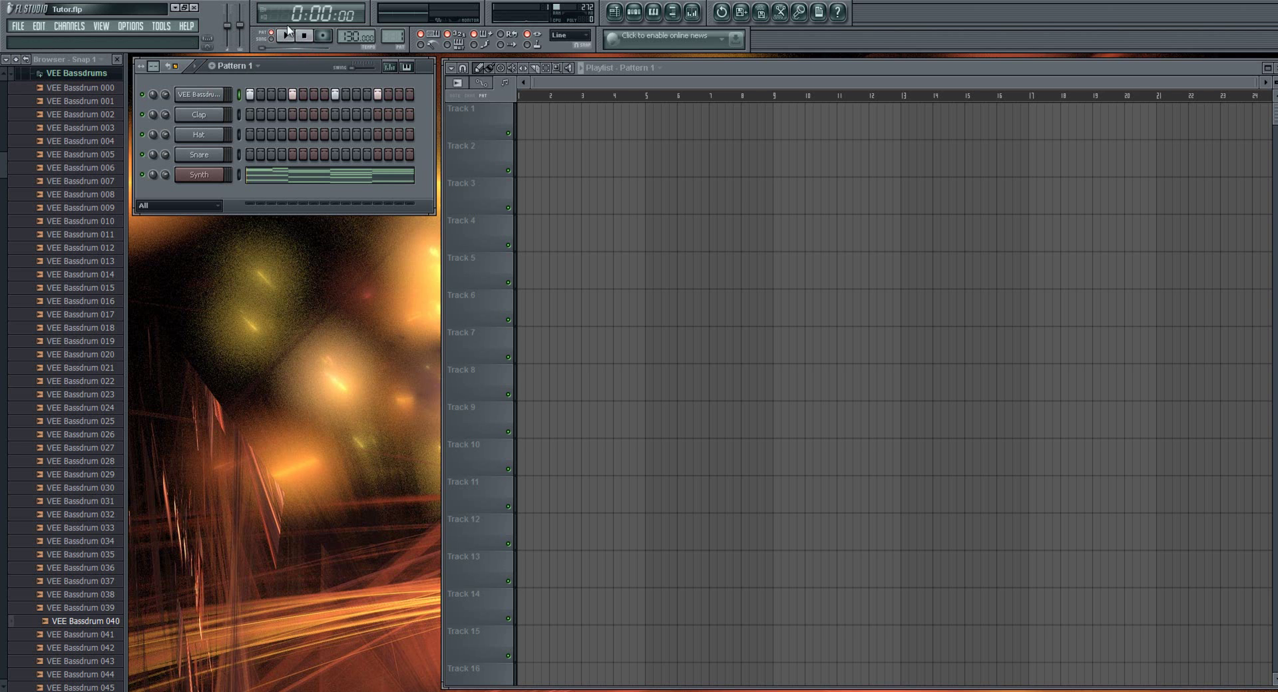
Step: Audition Pattern 1 and try VEE Bassdrum 036, 028, 019 and 009 as replacements for the kick channel's sample
key(space)
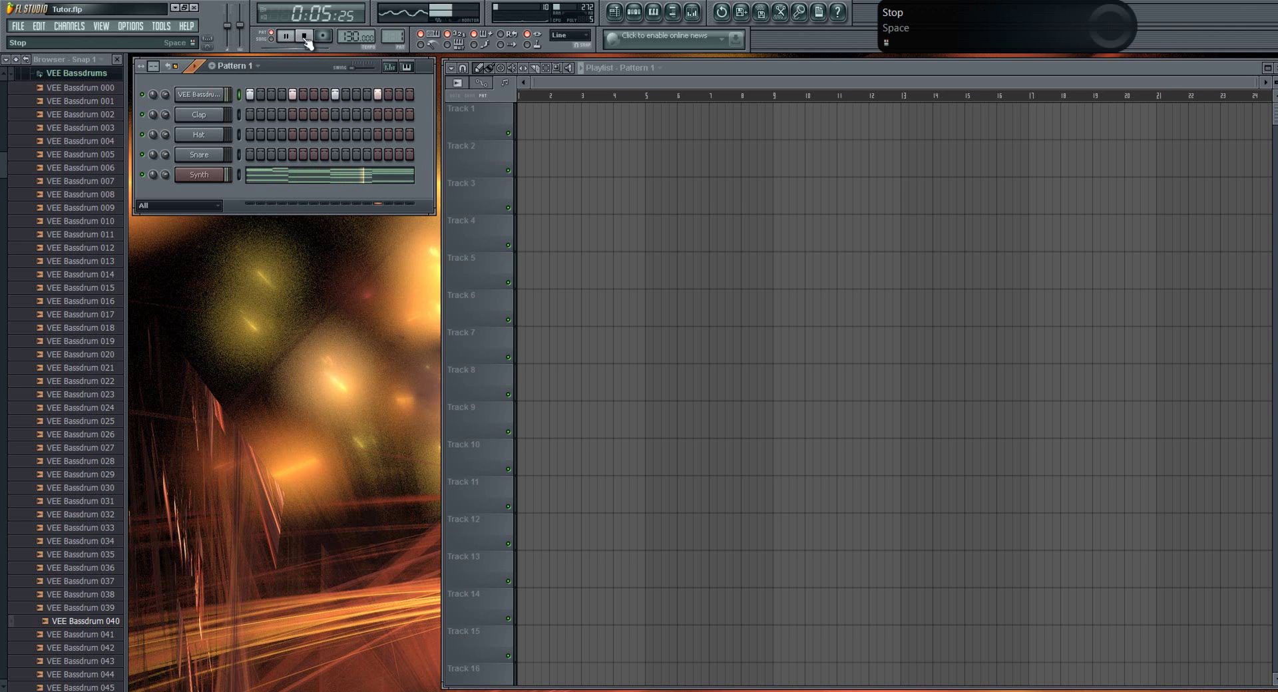
click(304, 37)
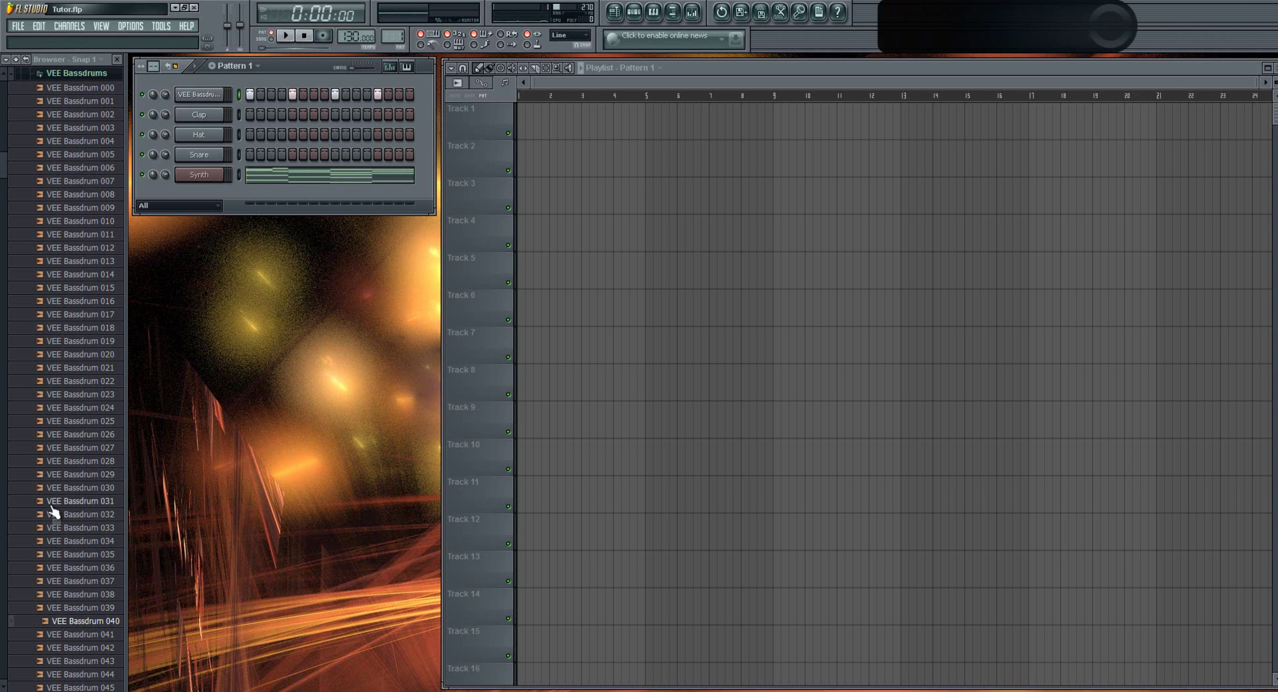
drag(84, 567, 199, 93)
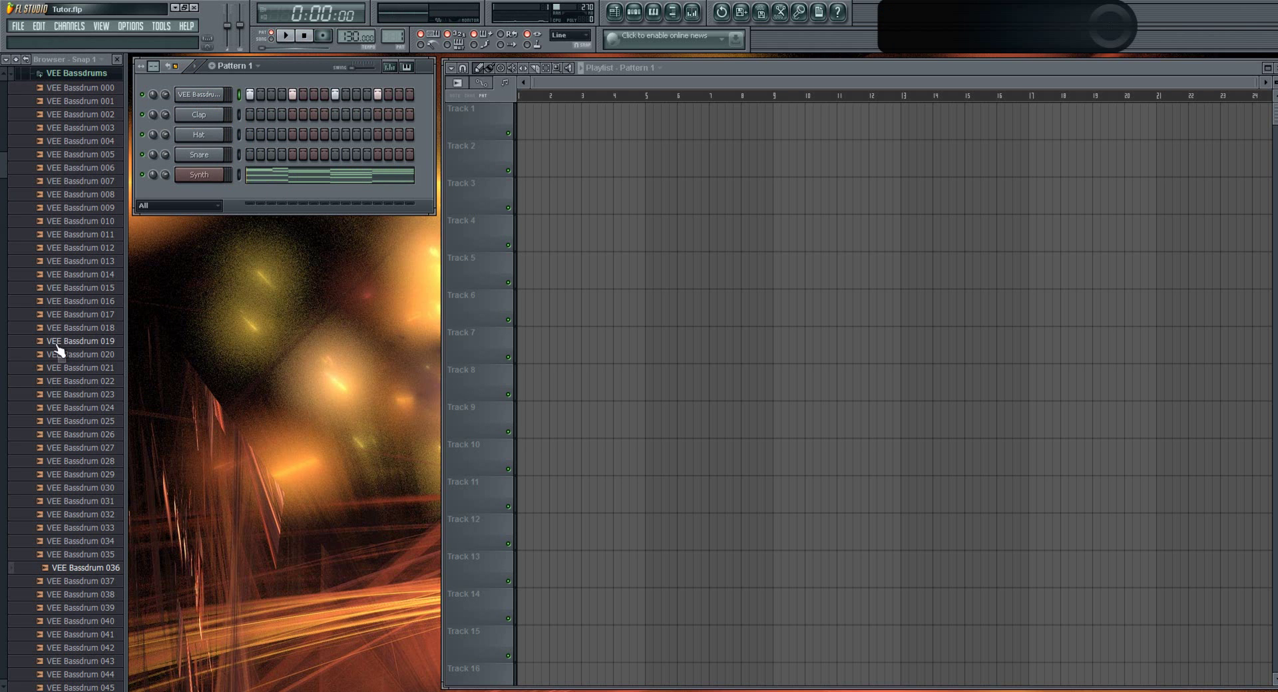
drag(79, 460, 199, 93)
drag(51, 340, 196, 96)
drag(83, 208, 213, 100)
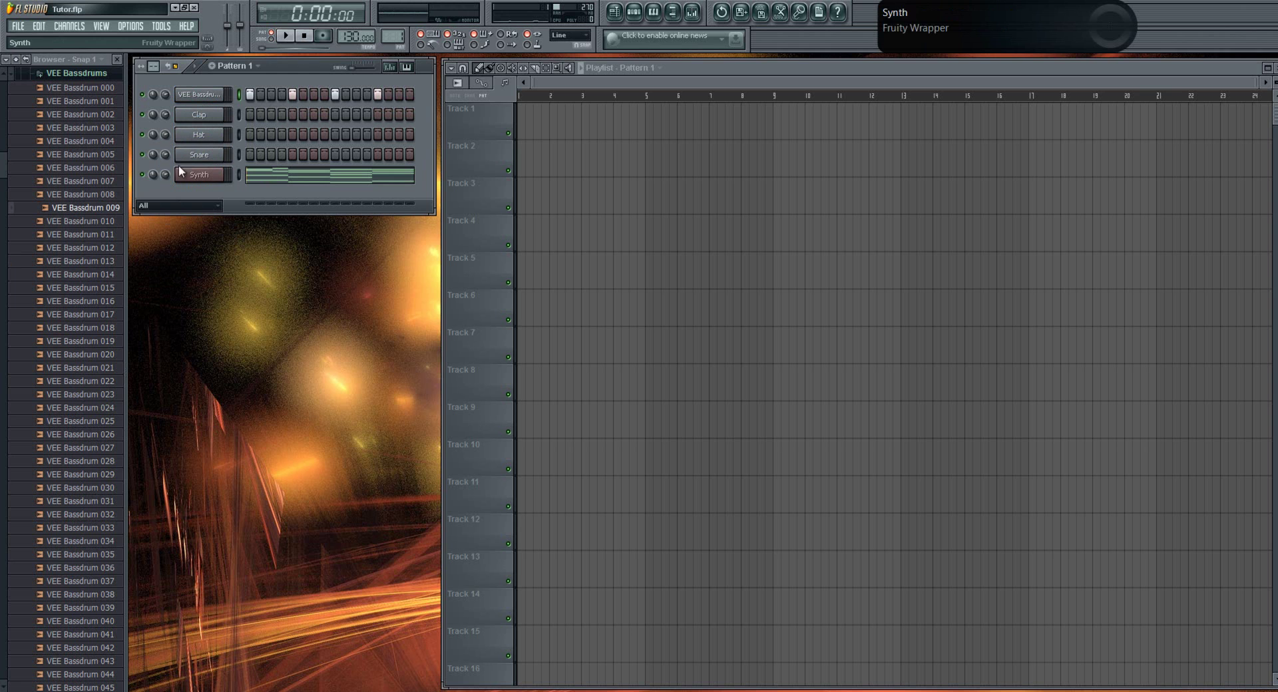
click(289, 38)
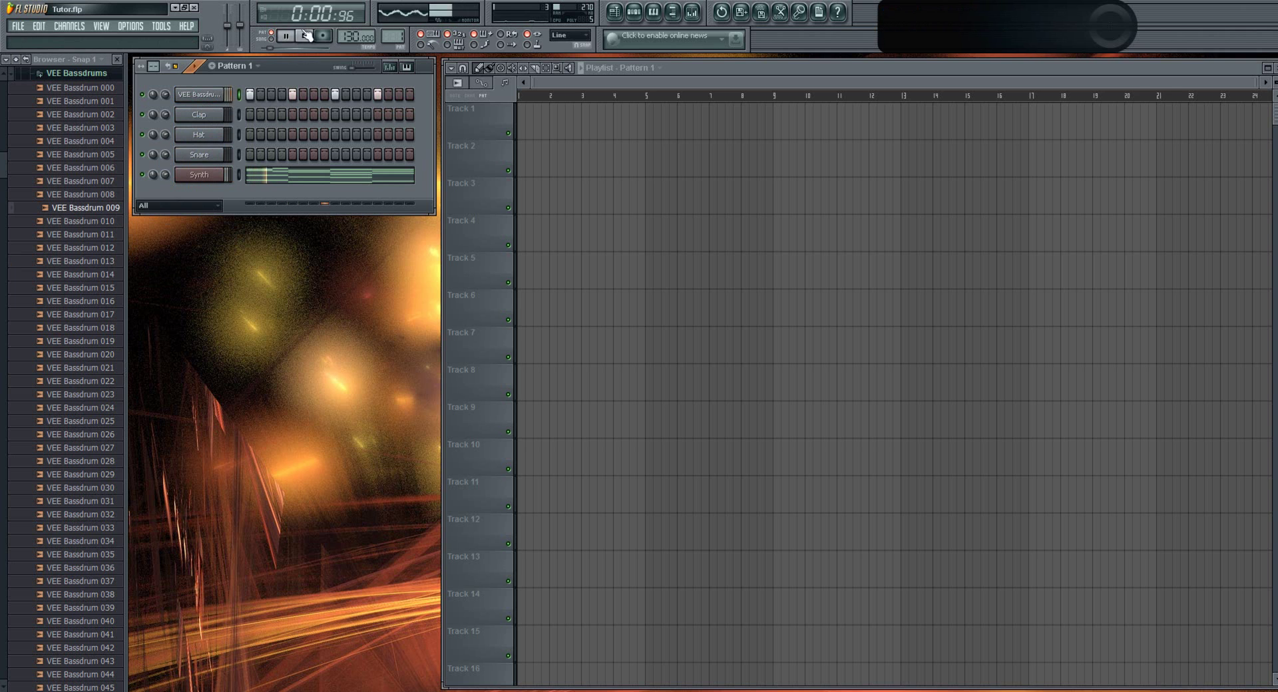
click(310, 38)
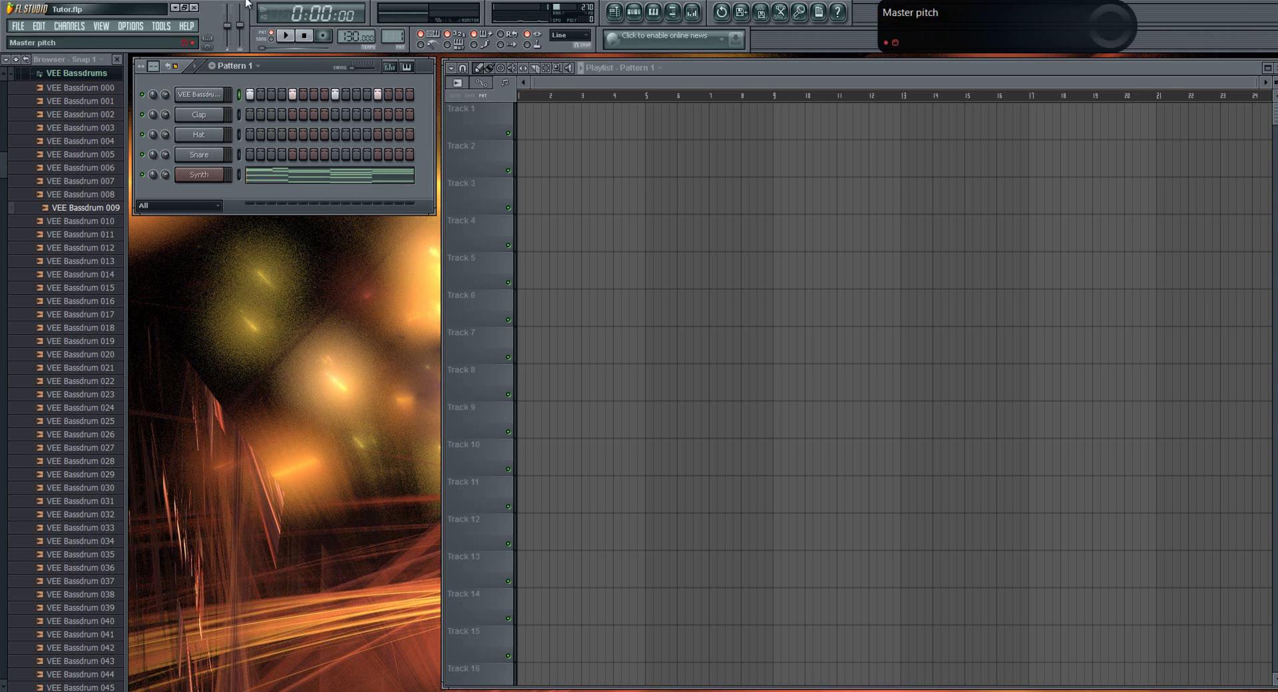
Step: Play the pattern briefly and replace the kick channel's sample with VEE Bassdrum 037, 038 and 040 in turn
click(285, 35)
click(304, 36)
click(92, 584)
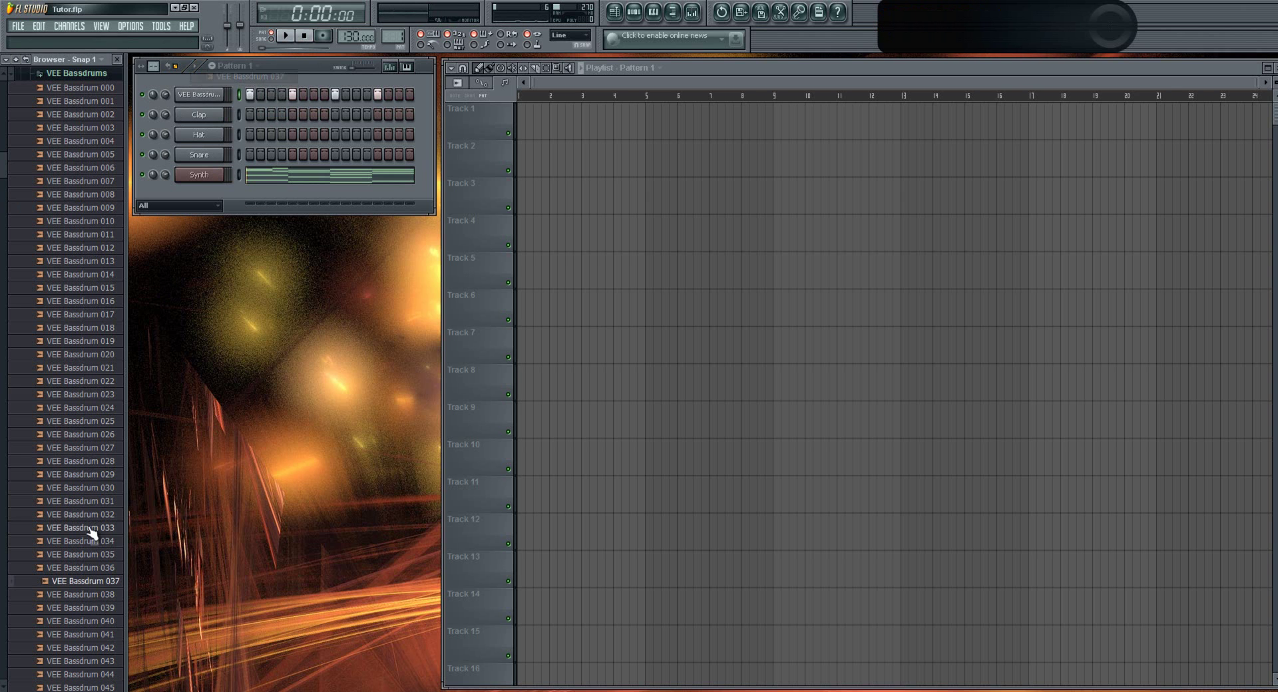
click(89, 568)
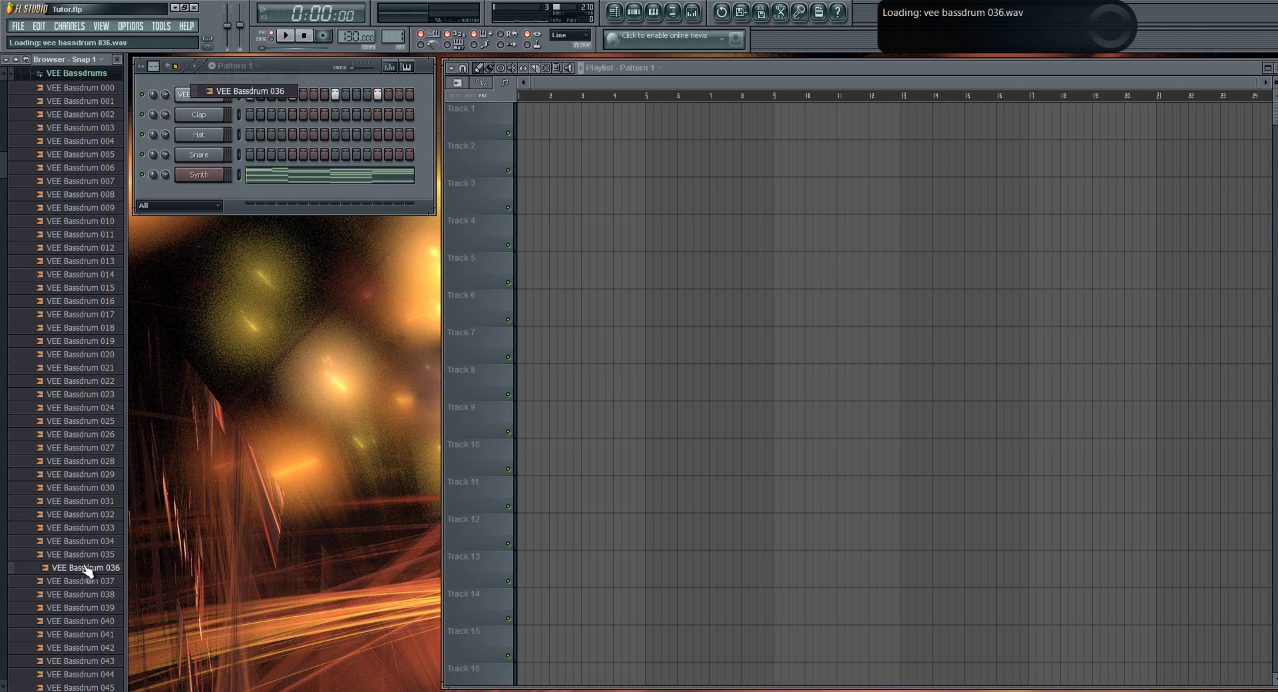
click(81, 621)
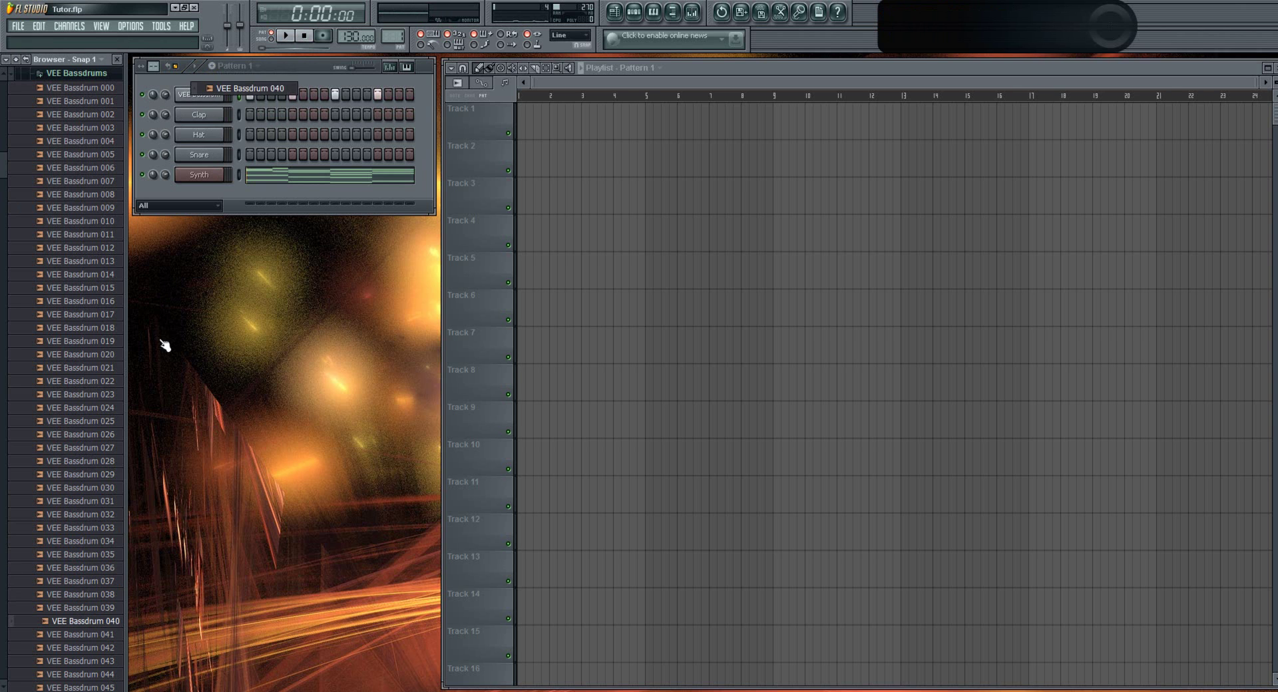
Step: Start looping the pattern and try kick samples VEE Bassdrum 042, 043, 055, 056, 057 and 050 during playback
click(287, 37)
click(92, 607)
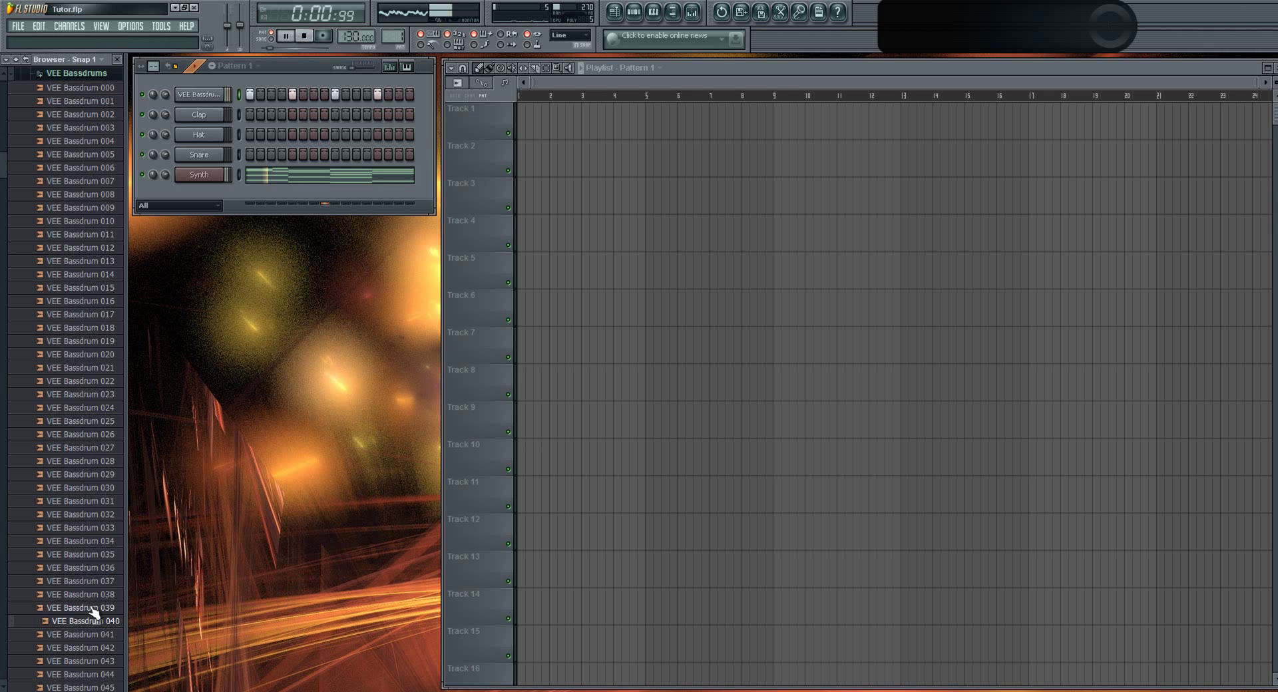
click(93, 660)
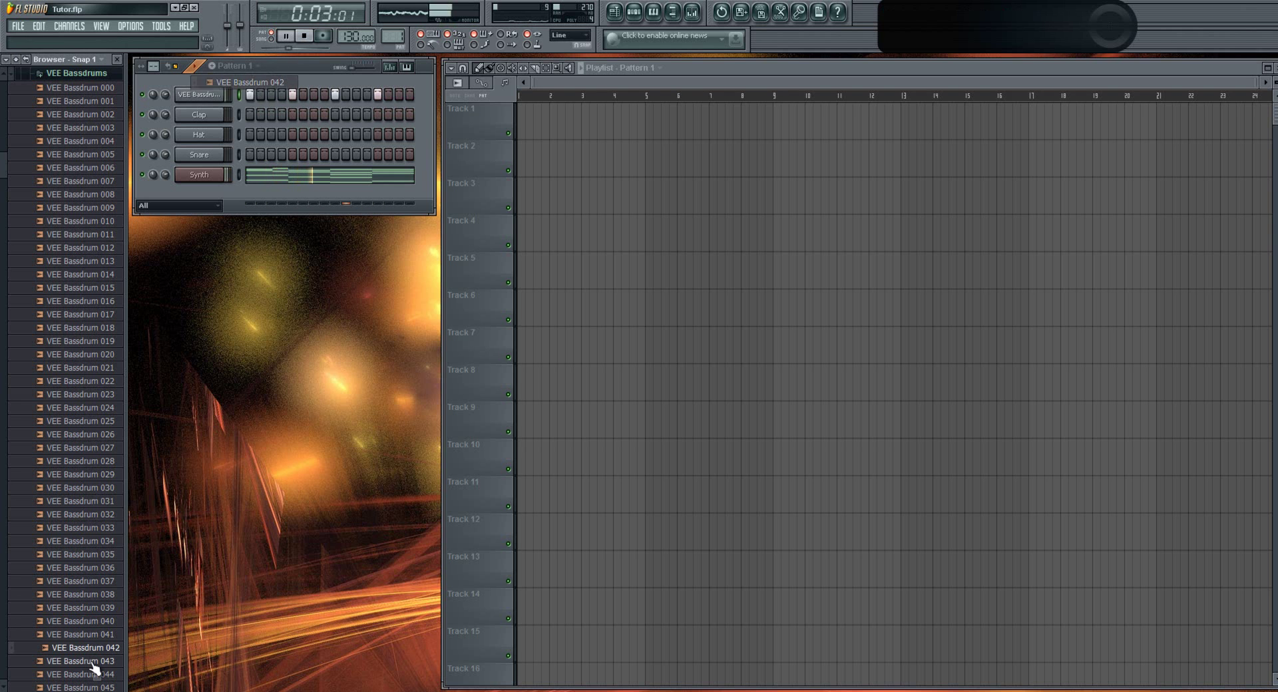
scroll(95, 663, down, 2)
scroll(95, 662, down, 5)
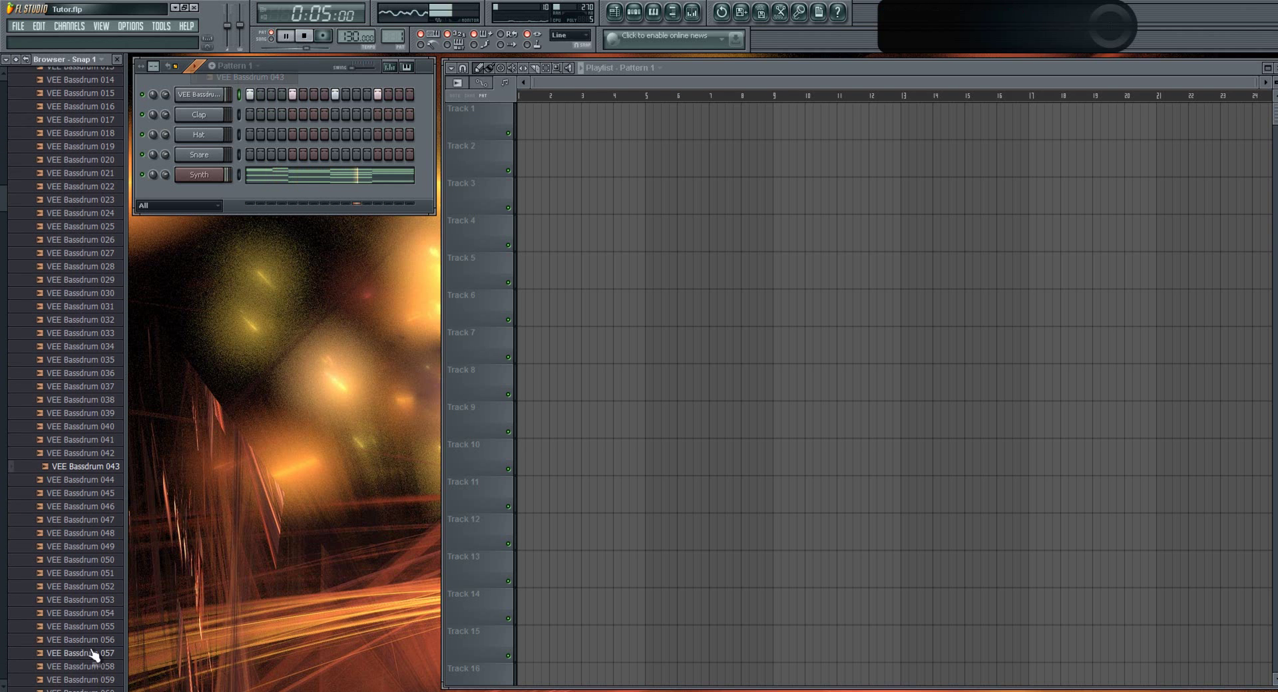
click(95, 626)
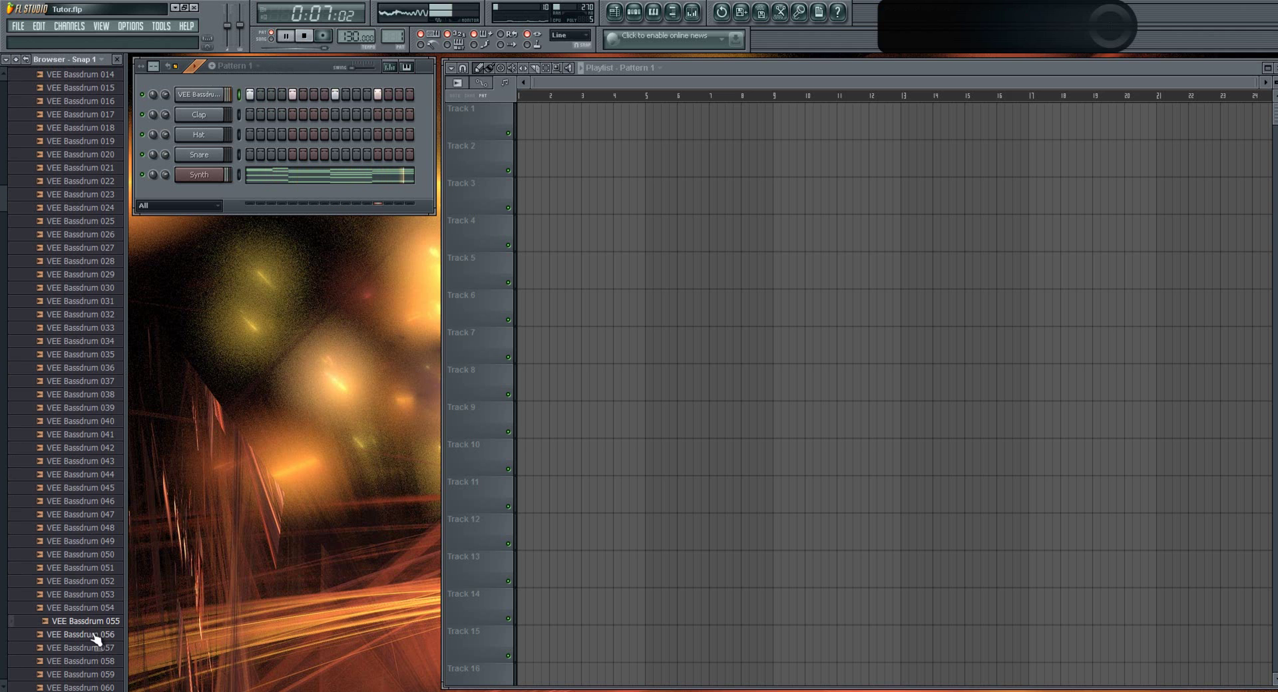
click(94, 636)
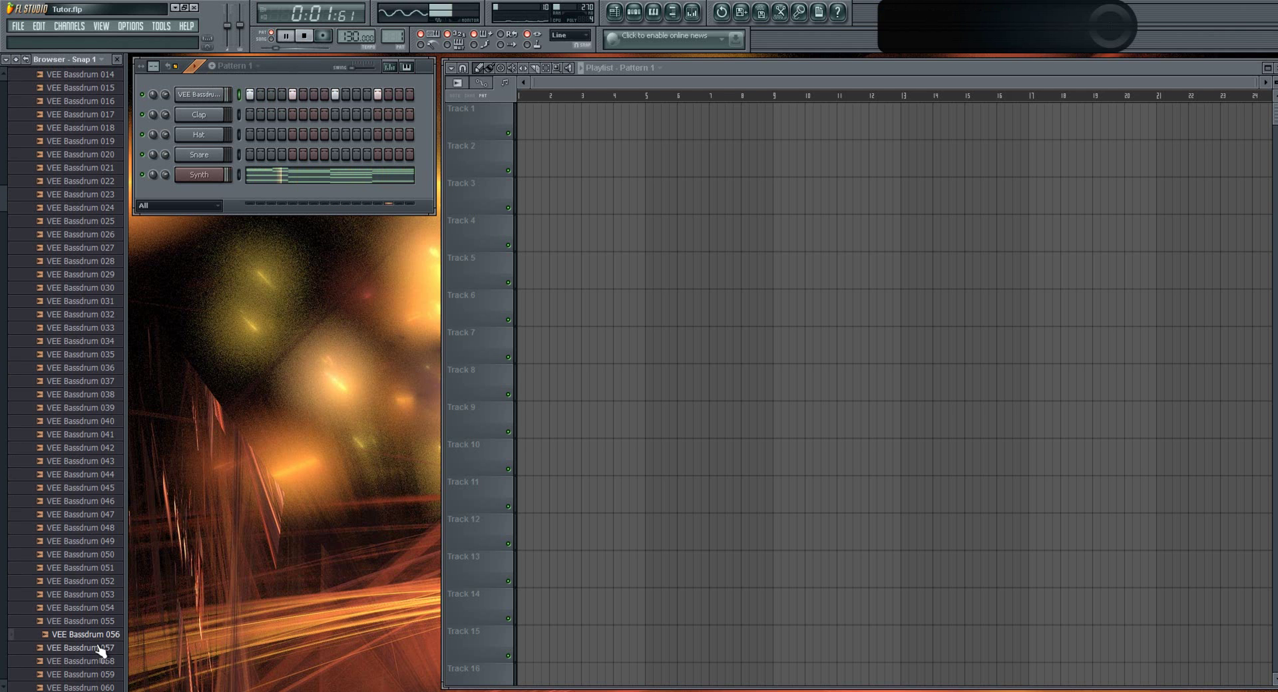
click(100, 649)
click(99, 558)
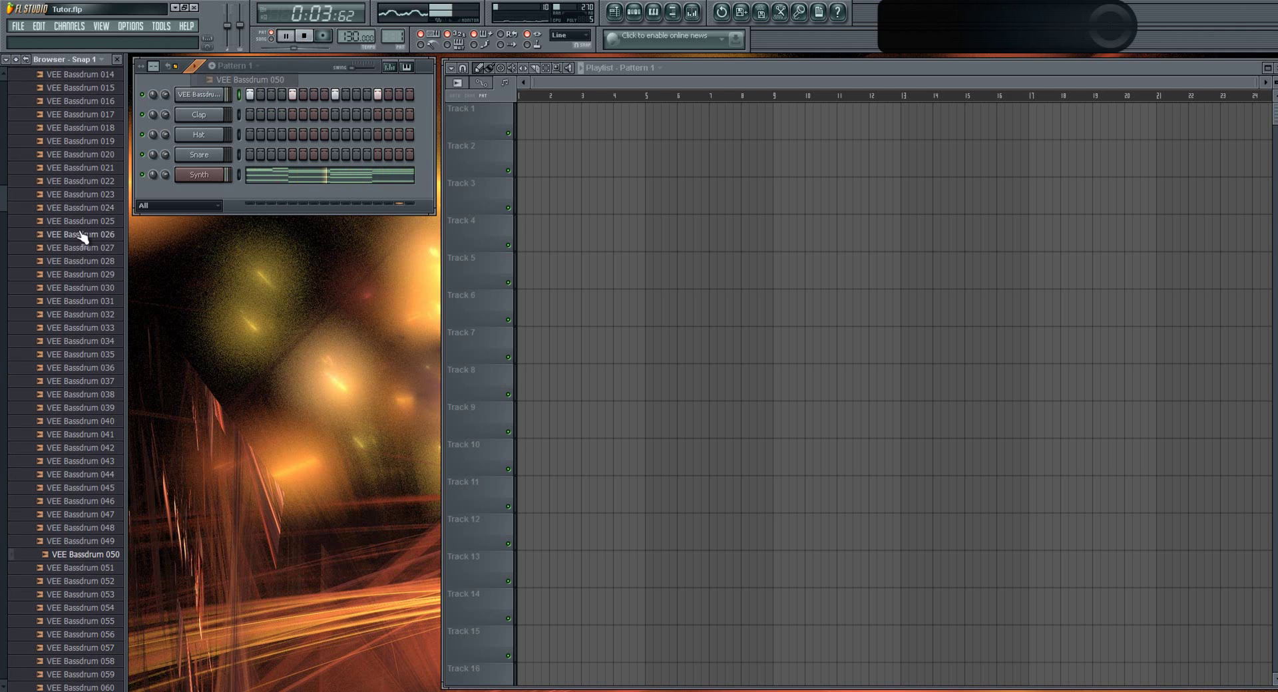
Step: Try kick samples VEE Bassdrum 008 down to 004 one after another while the pattern plays
scroll(82, 236, up, 7)
click(97, 194)
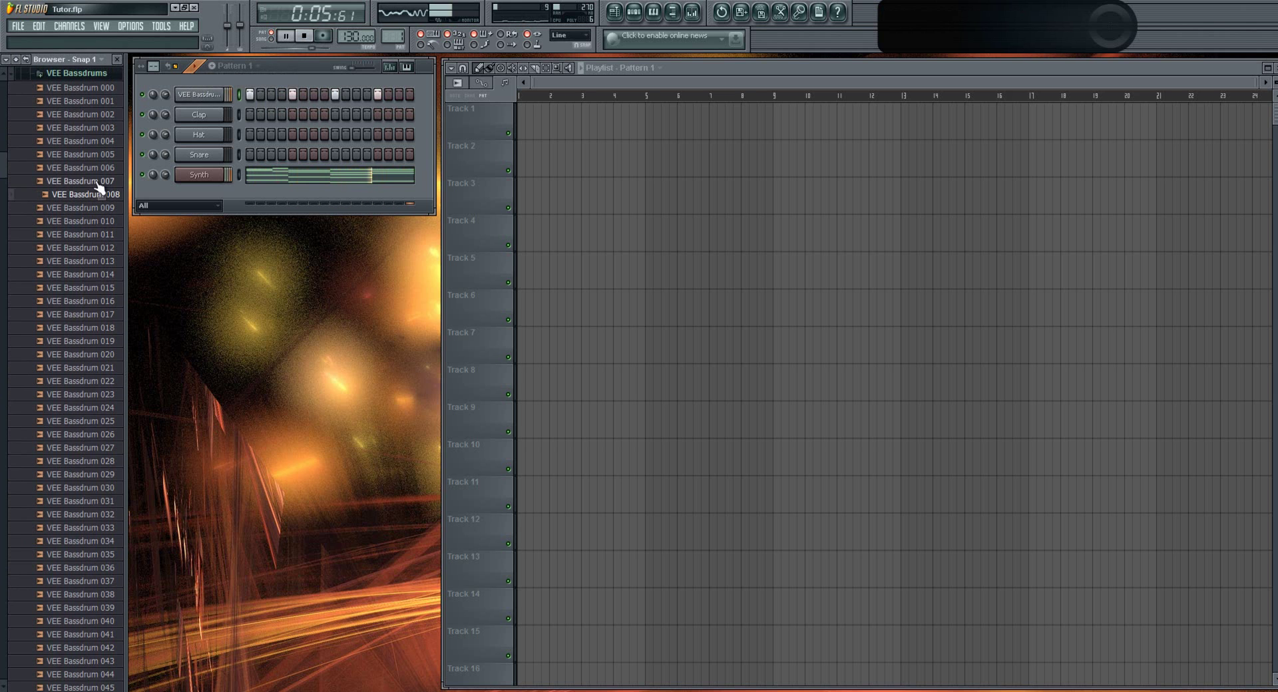
click(98, 182)
click(103, 168)
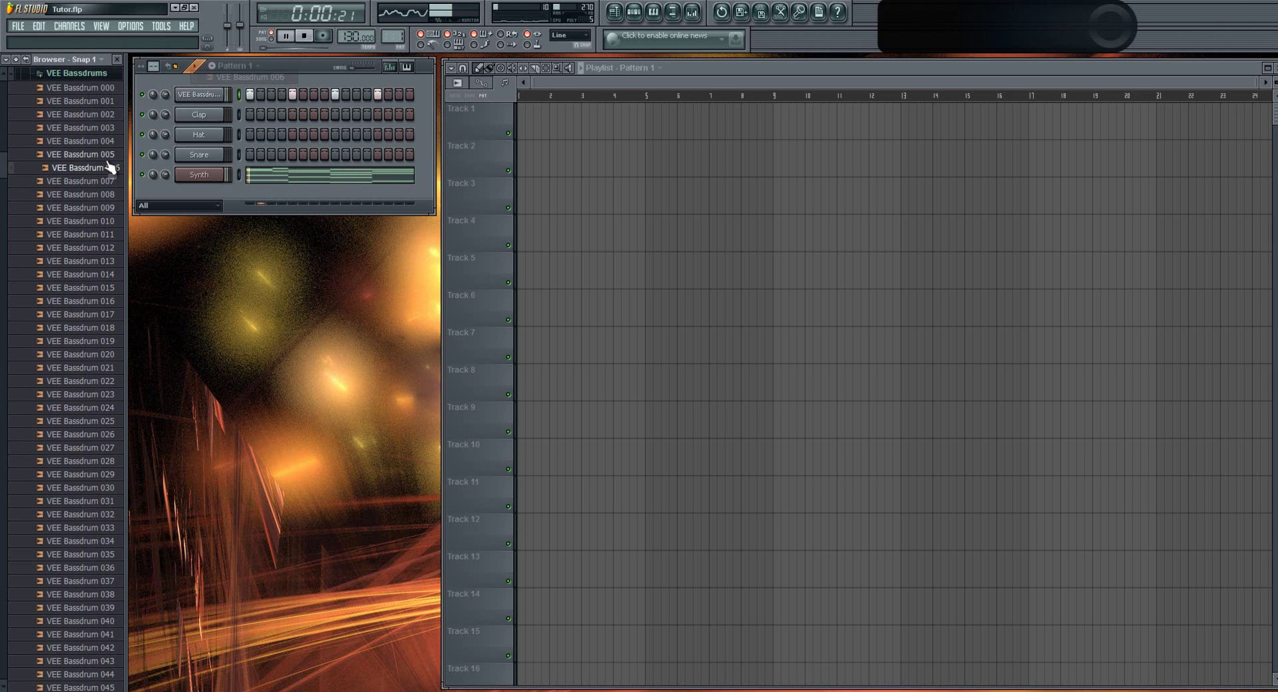
click(107, 155)
click(109, 142)
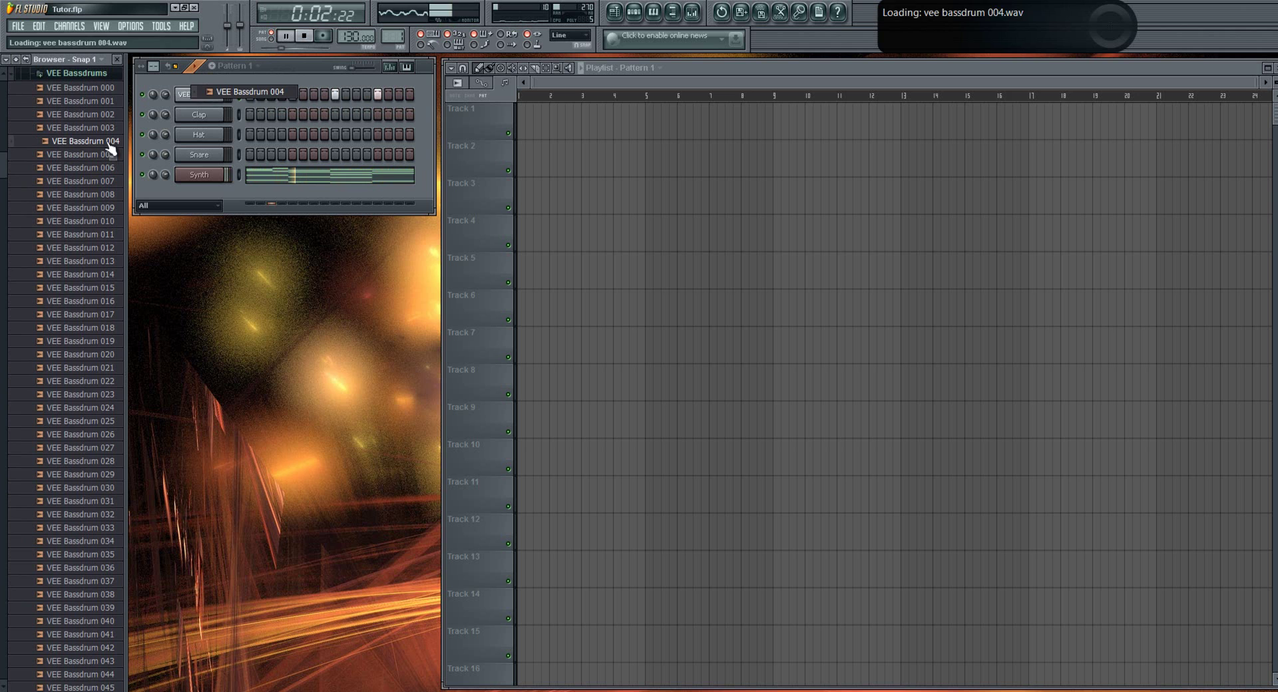
Step: Switch the kick channel through VEE Bassdrum 011 to 014, stop playback and select VEE Bassdrum 031 in the sample list
click(105, 234)
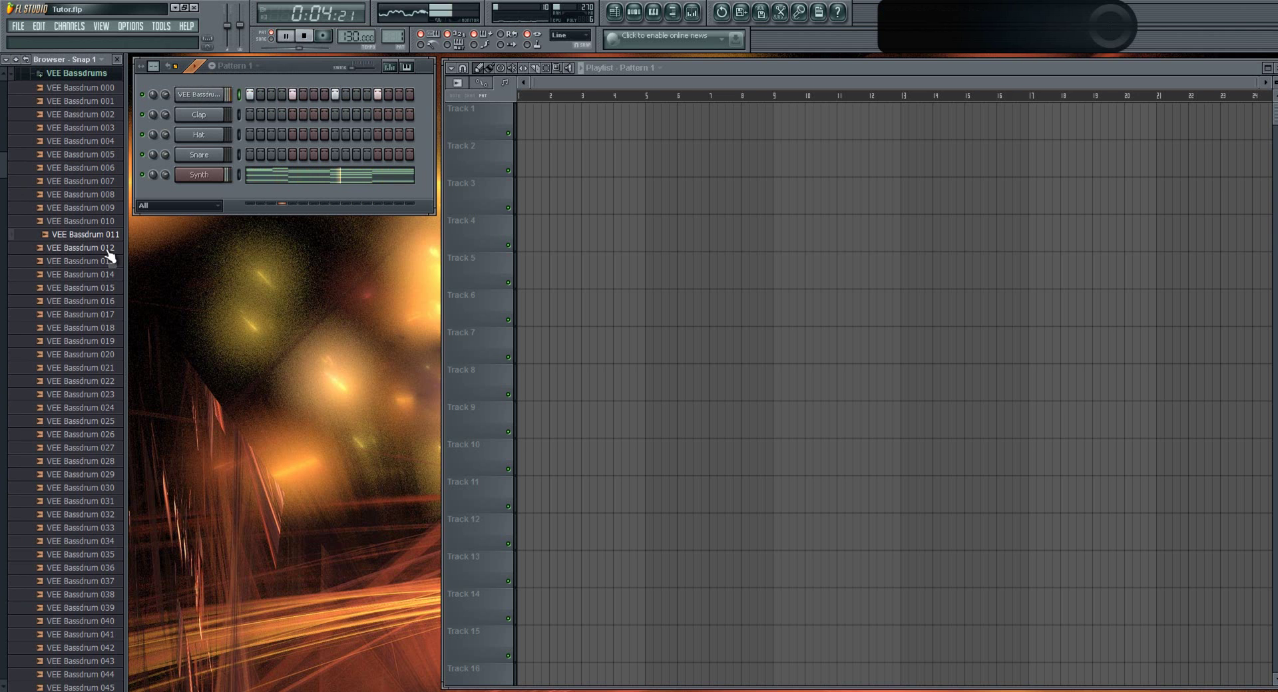
click(107, 249)
click(111, 262)
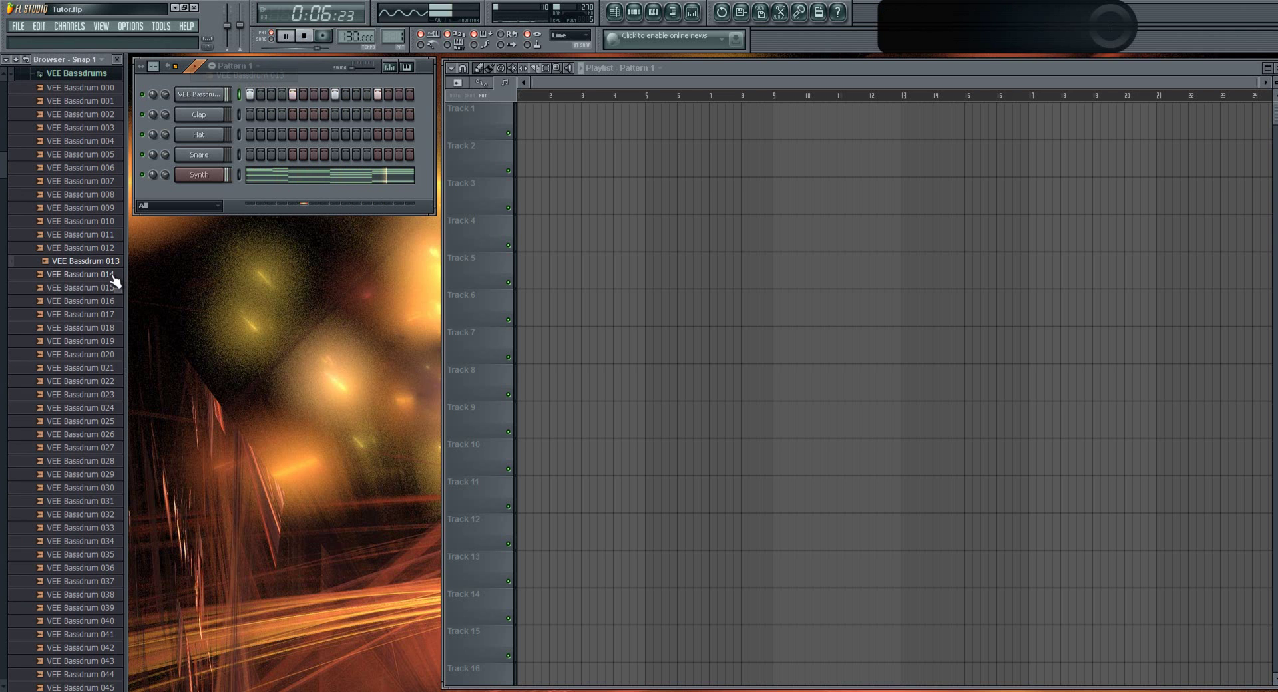
click(112, 276)
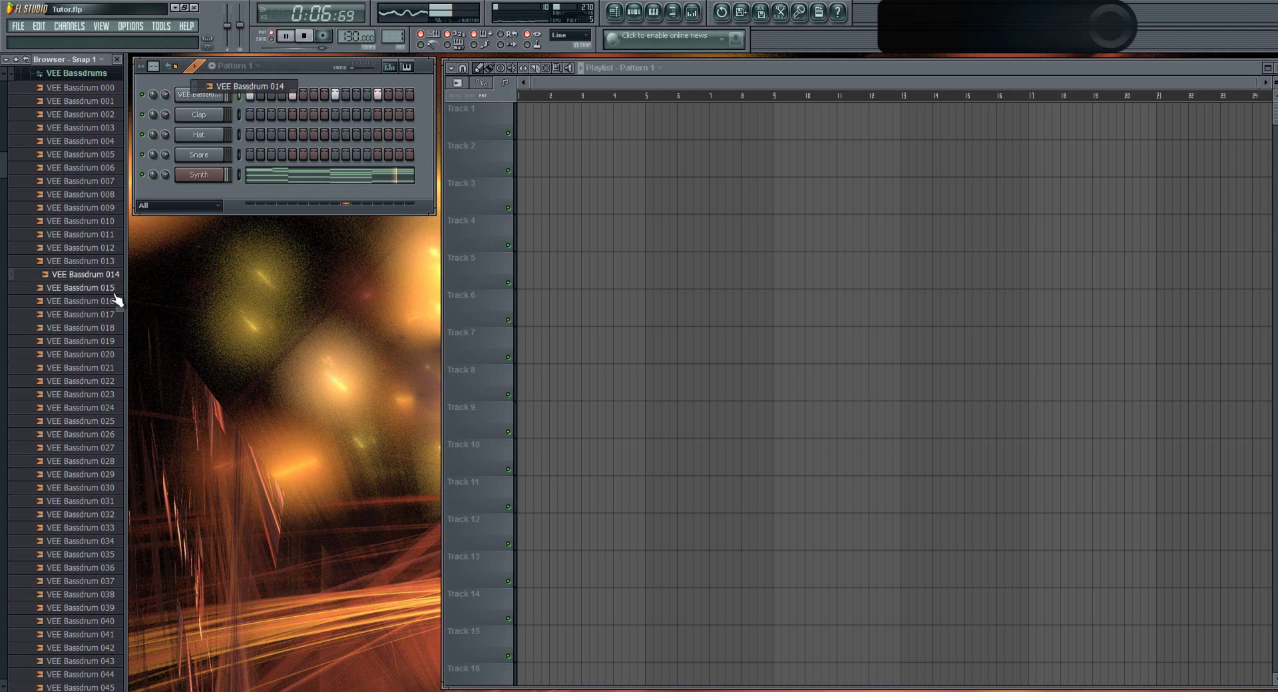
click(309, 40)
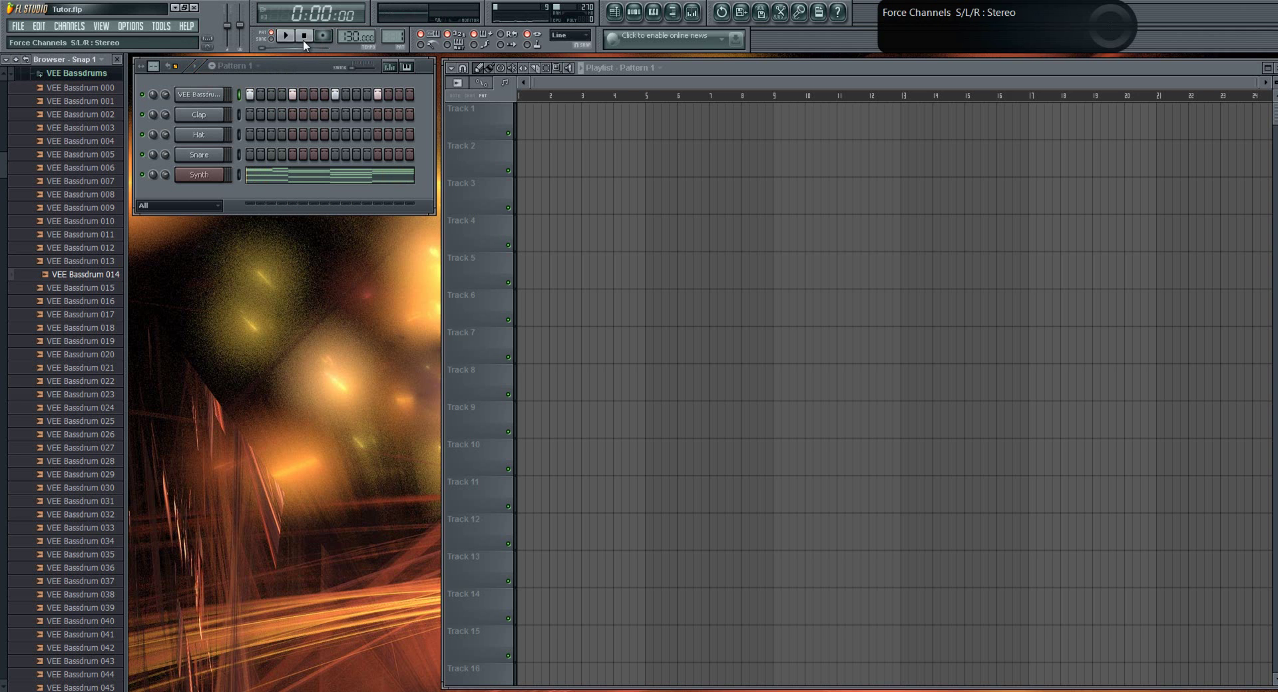
drag(60, 500, 94, 490)
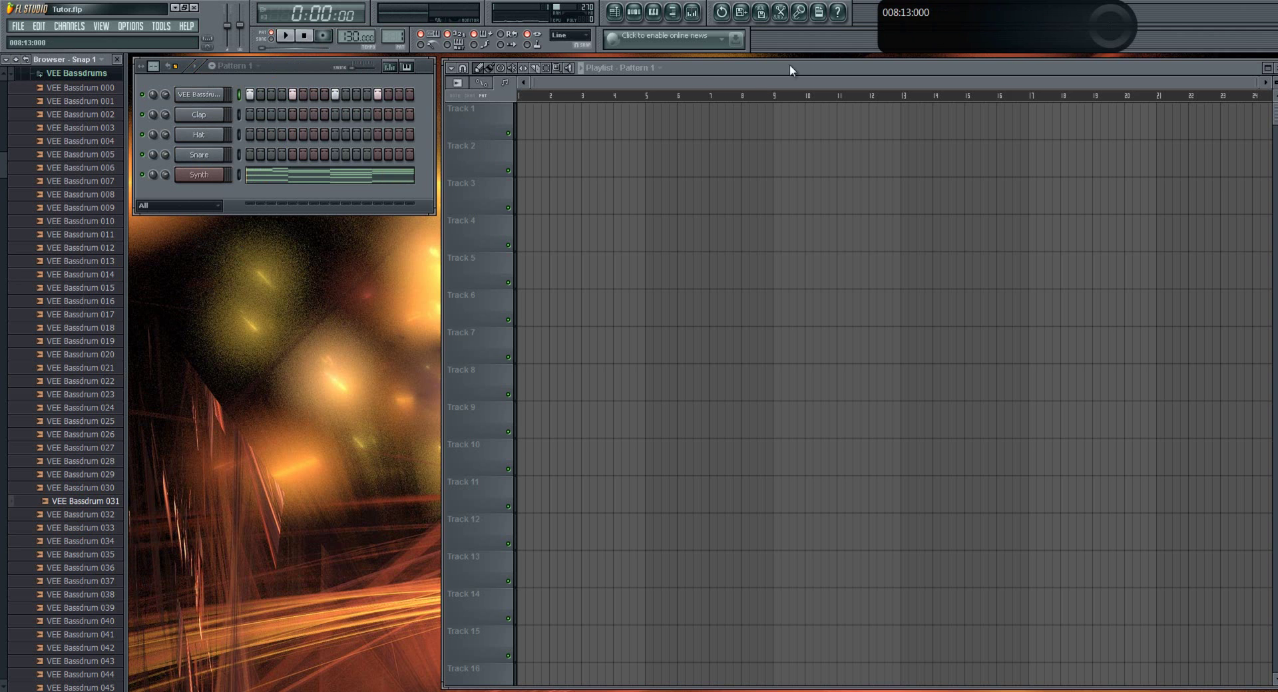
Step: Place a Pattern 1 clip at bar 1 of Track 1 in the playlist
click(251, 66)
click(250, 91)
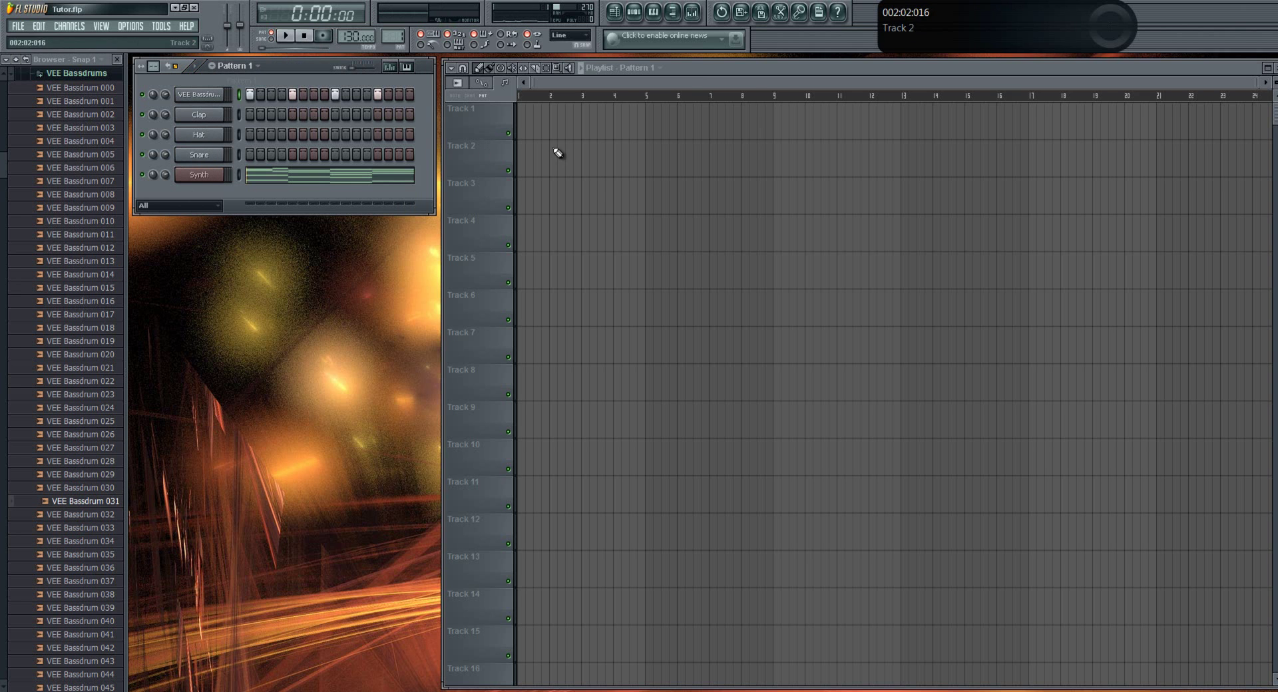
click(521, 124)
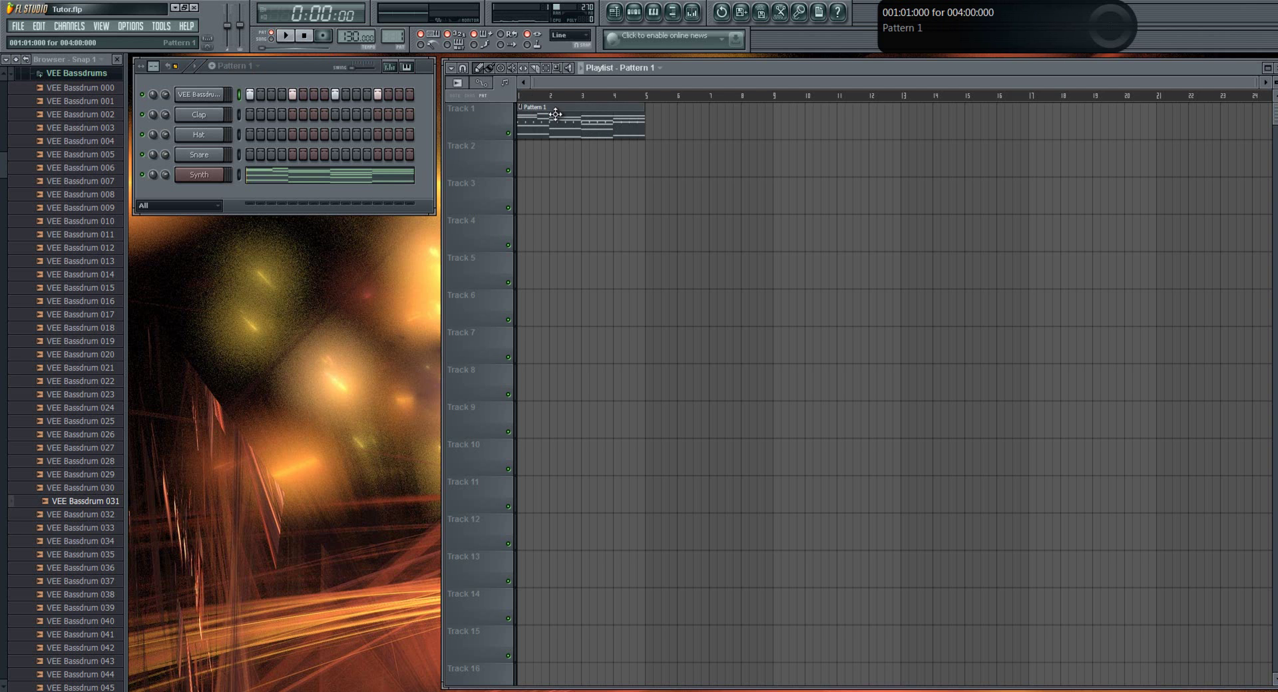
click(522, 108)
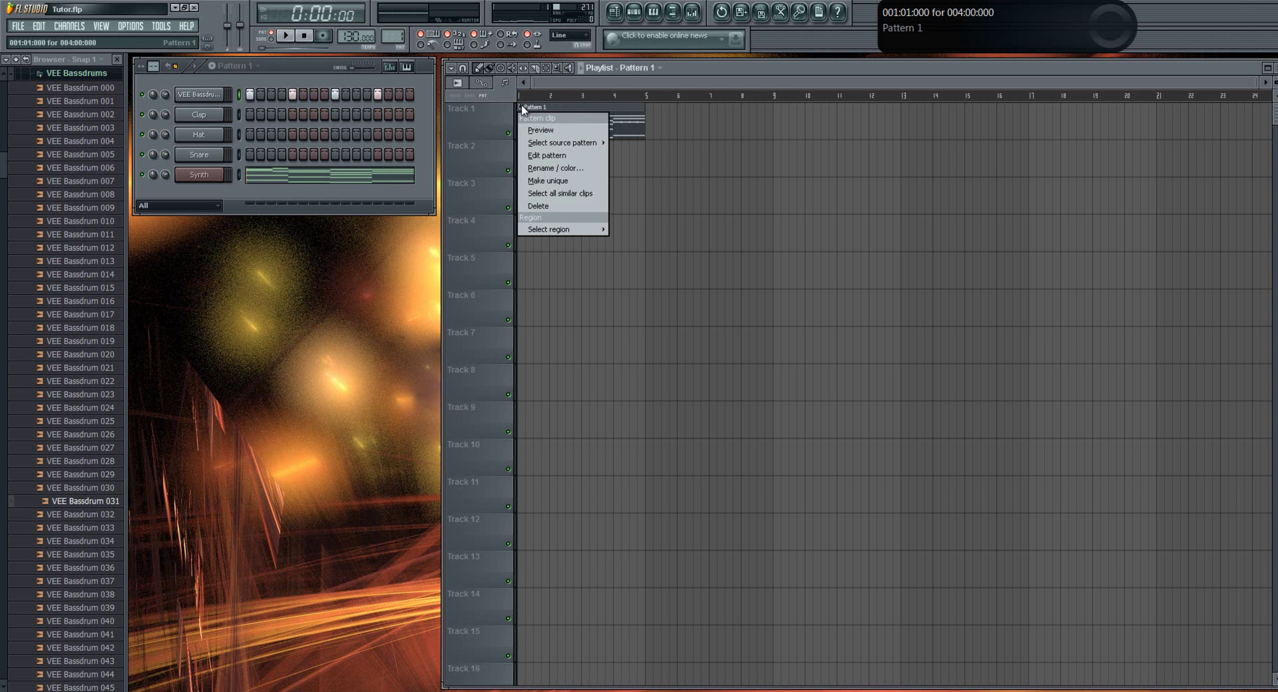
click(629, 115)
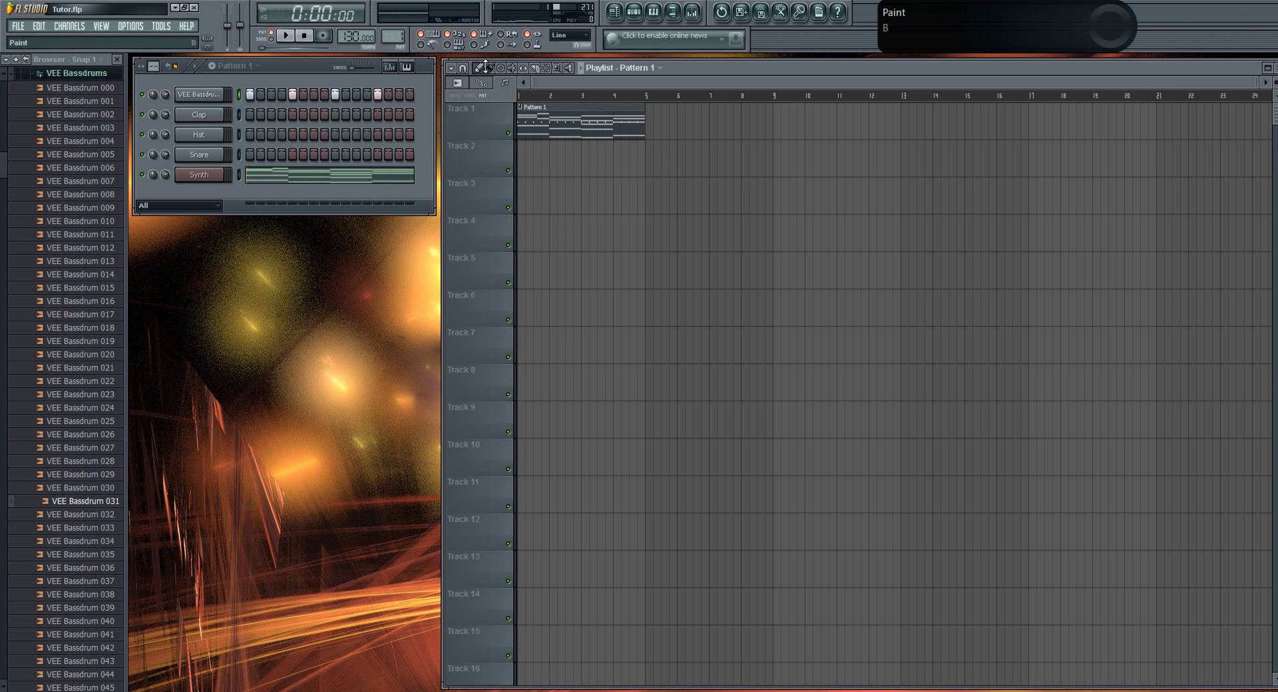
Step: Add Pattern 1 clips at bars 5, 9 and 13 of Track 1 and erase these three clips again
click(657, 128)
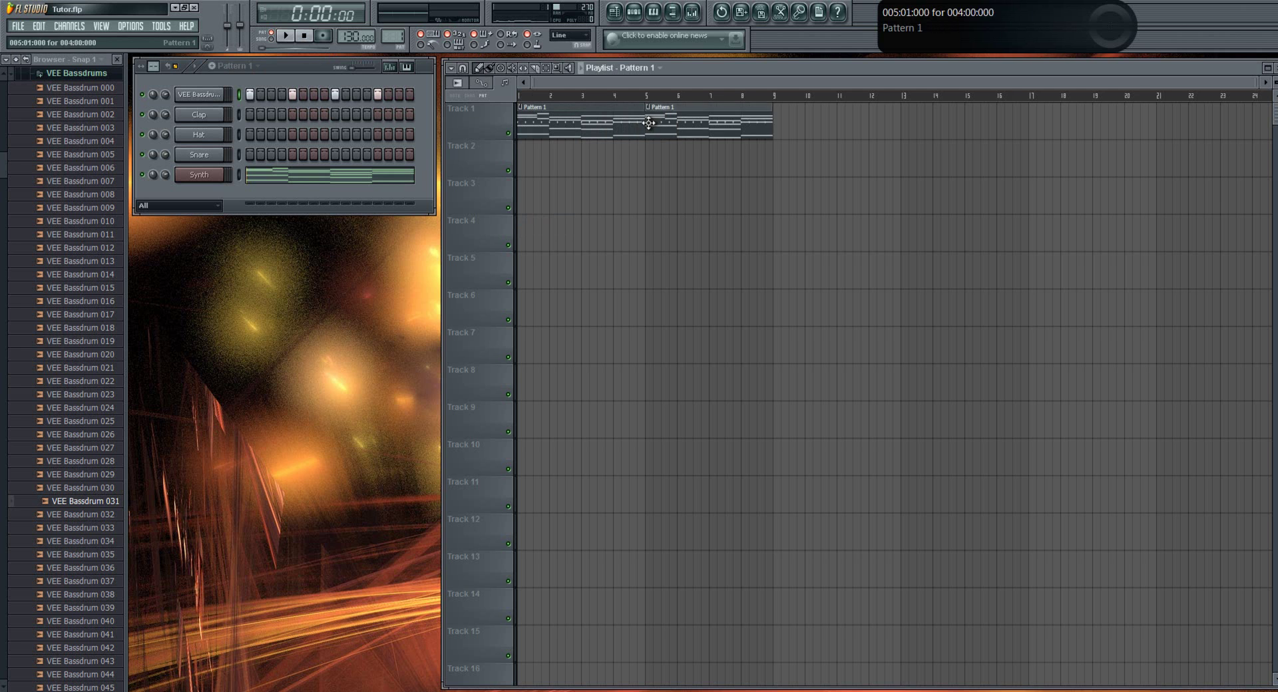
click(783, 125)
click(905, 127)
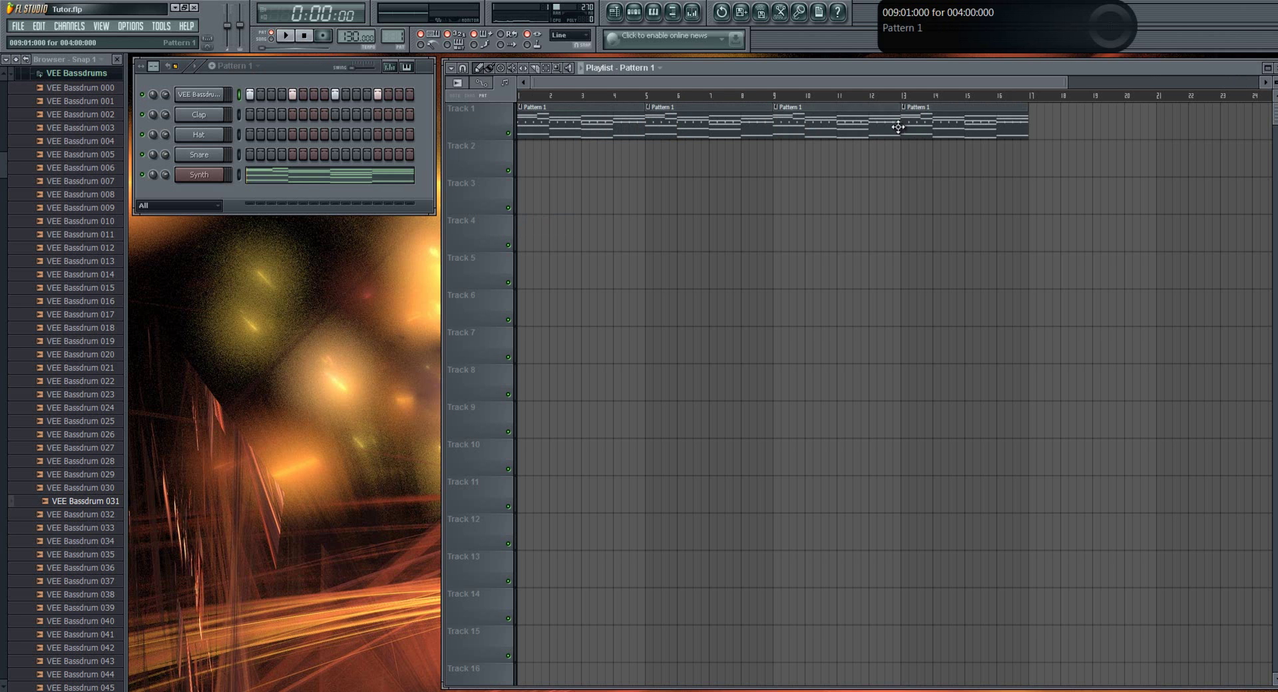
mouse_move(1037, 133)
mouse_down()
mouse_move(1214, 132)
mouse_move(714, 133)
mouse_up()
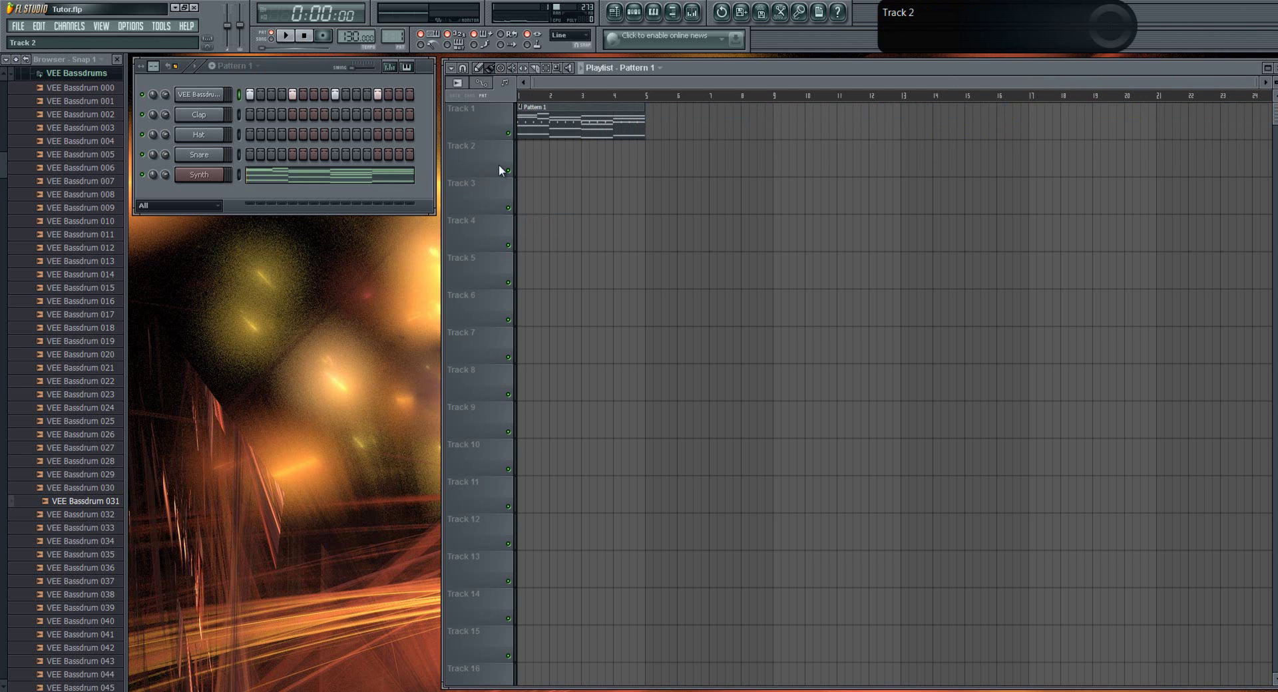
Step: Place Pattern 1 clips at bar 1 of Track 2 and Track 3
click(523, 166)
click(528, 195)
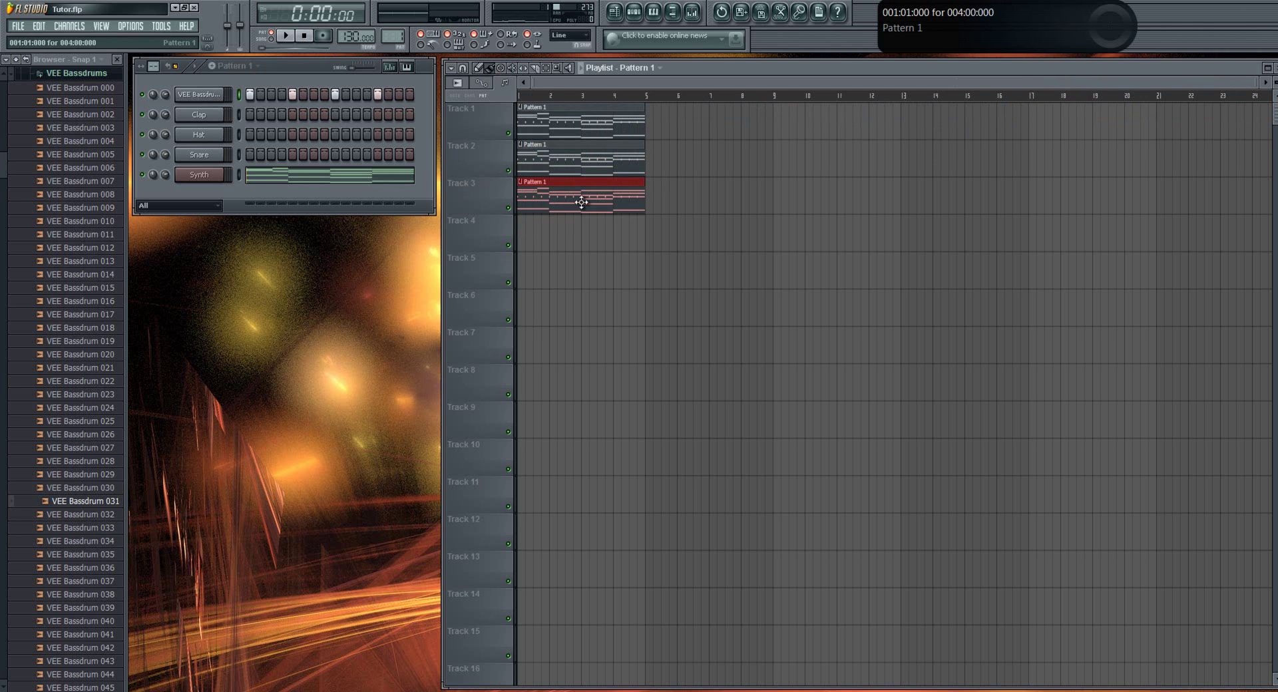
Step: Paint Pattern 1 clips at bars 5 and 9 of Tracks 3 and 2 and erase these extra clips again
drag(654, 197, 786, 197)
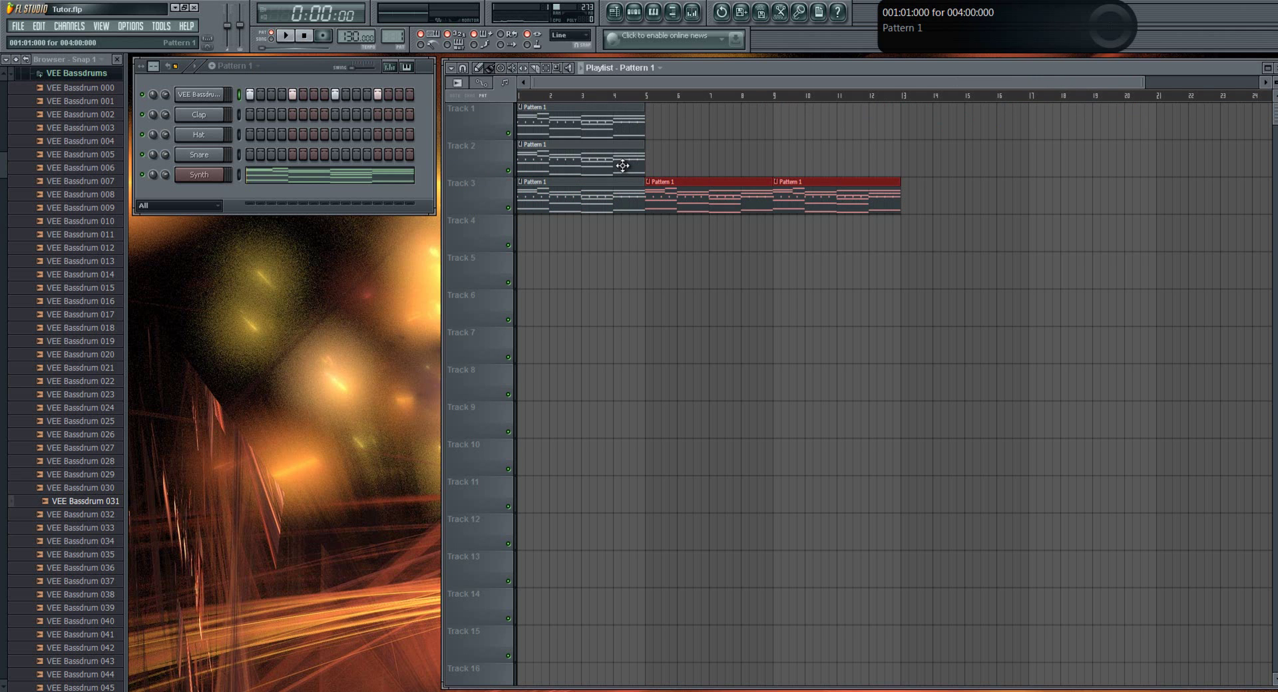
drag(648, 163, 874, 164)
right_click(672, 160)
right_click(724, 196)
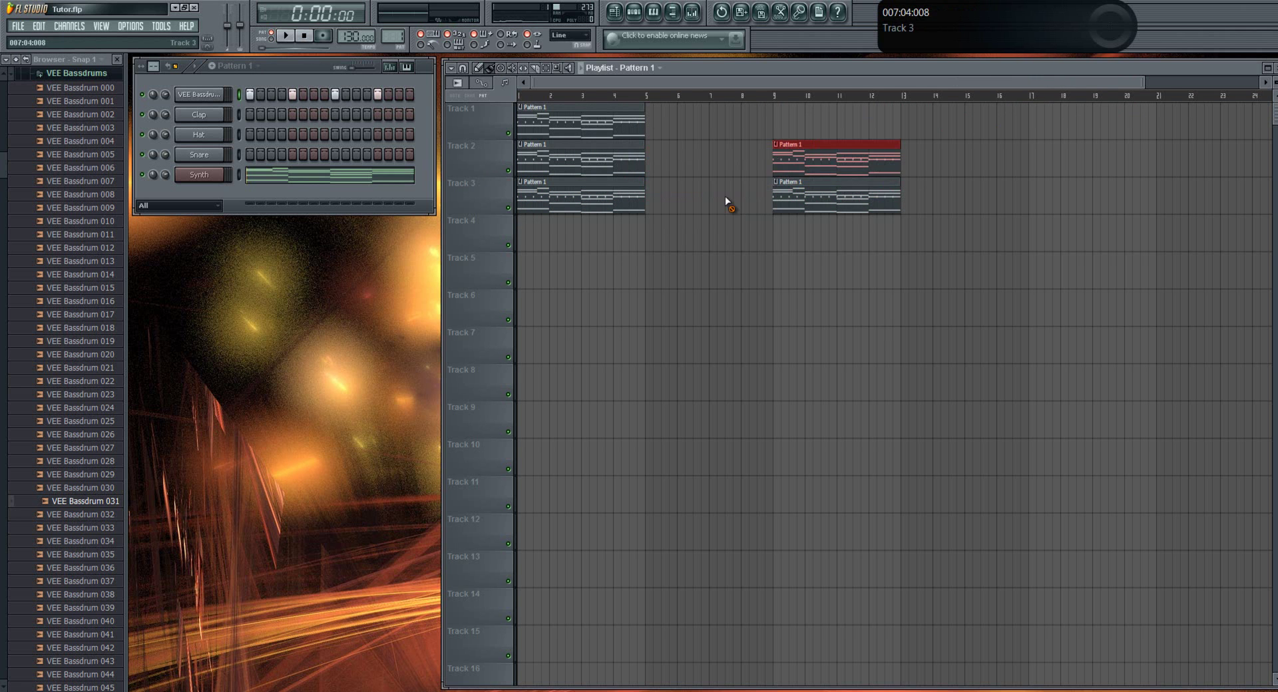
right_click(799, 196)
right_click(799, 159)
Step: Select the three Pattern 1 clips at bar 1 on Tracks 1 to 3 and duplicate them directly after the originals
click(555, 70)
drag(518, 100, 634, 195)
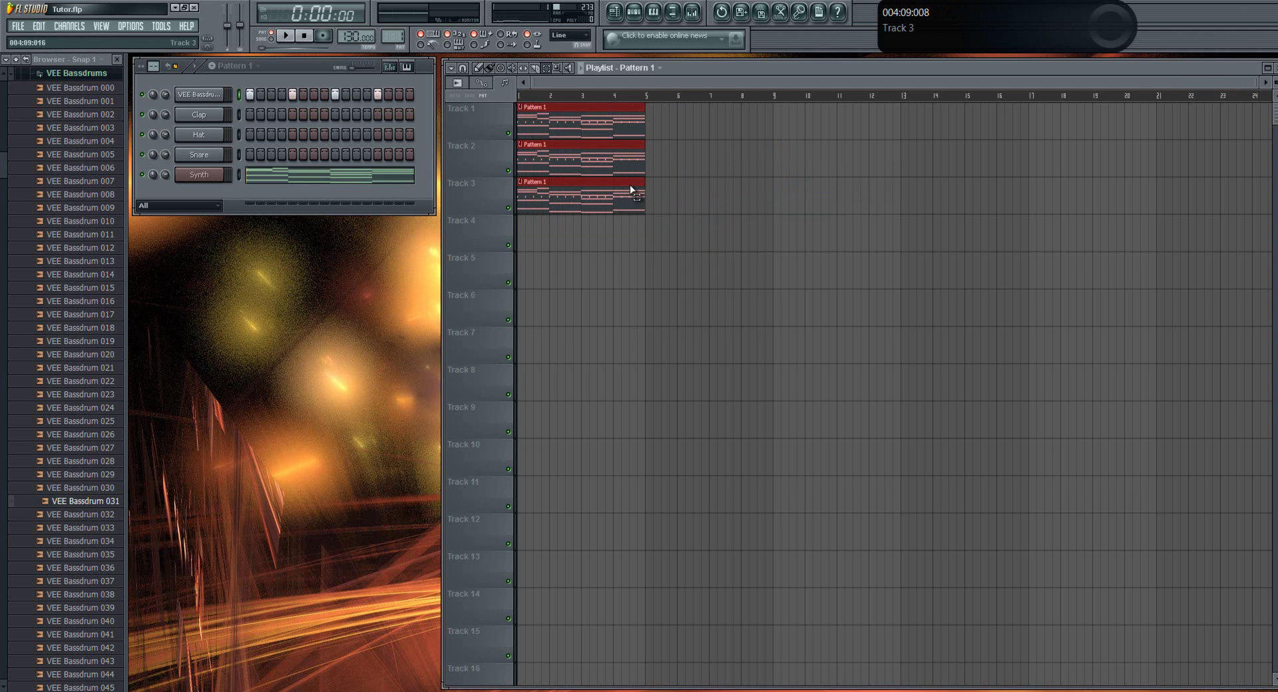
key(ctrl+b)
key(ctrl+b)
key(ctrl+b)
key(ctrl+b)
key(ctrl+b)
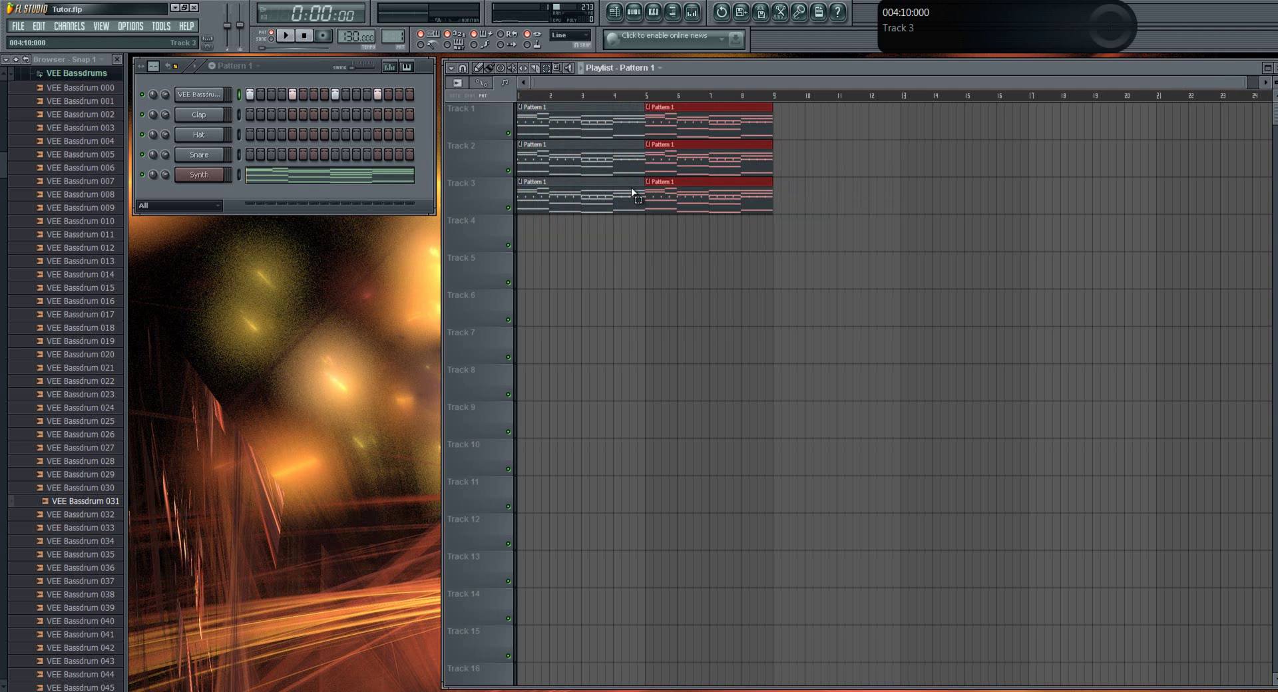
Step: Delete the three duplicated Pattern 1 clips at bar 5 and select the three original clips at bar 1
drag(1189, 269, 566, 84)
key(Delete)
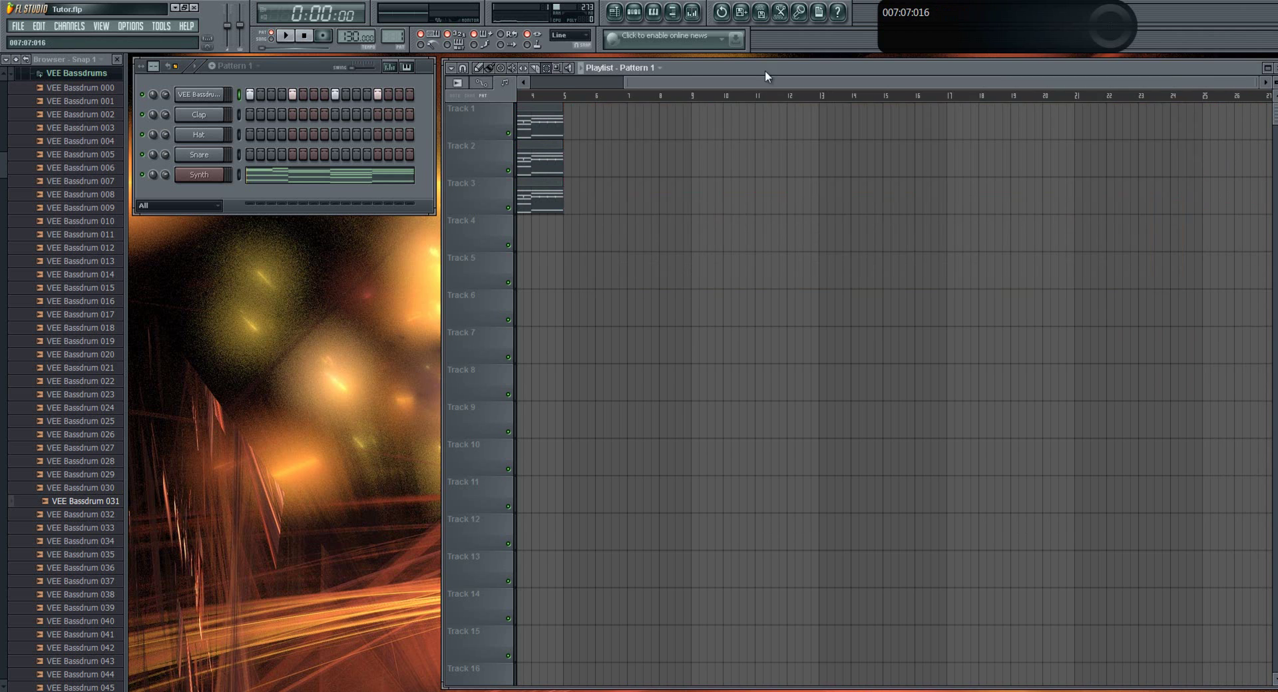
drag(651, 81, 599, 81)
drag(693, 269, 531, 94)
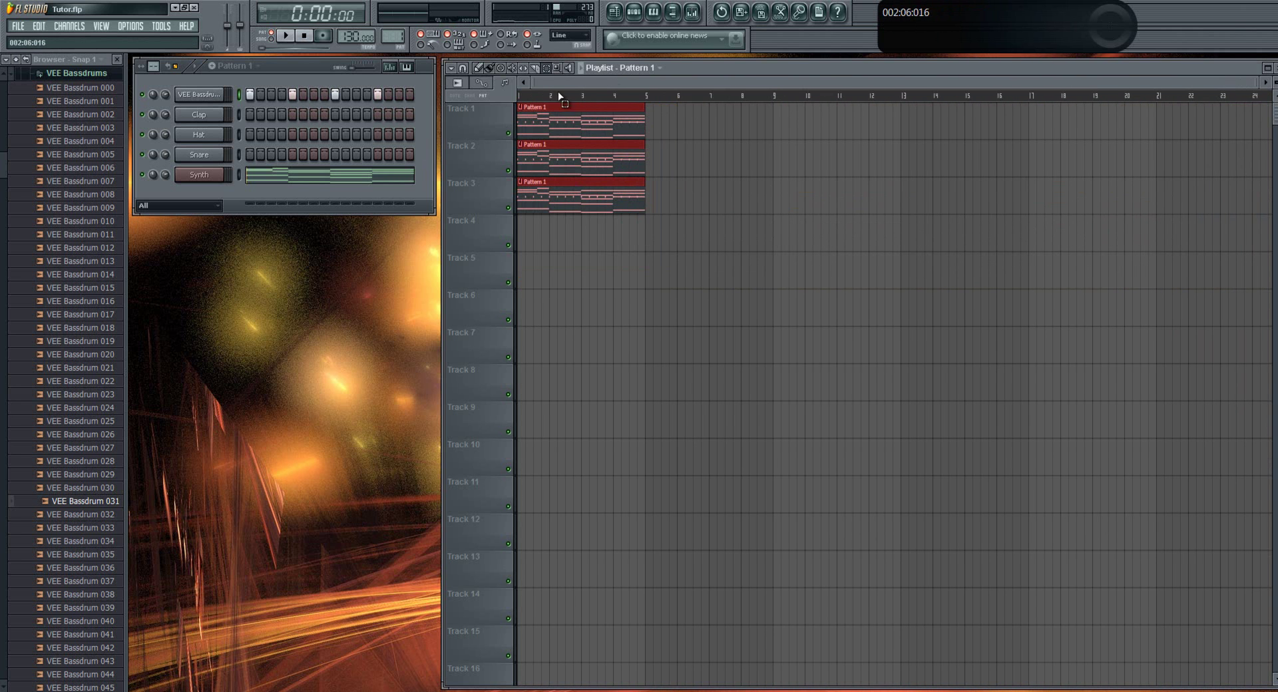
Step: Add a Pattern 1 clip at bar 5 of Track 1, then duplicate all clips and remove the duplicates again
click(648, 122)
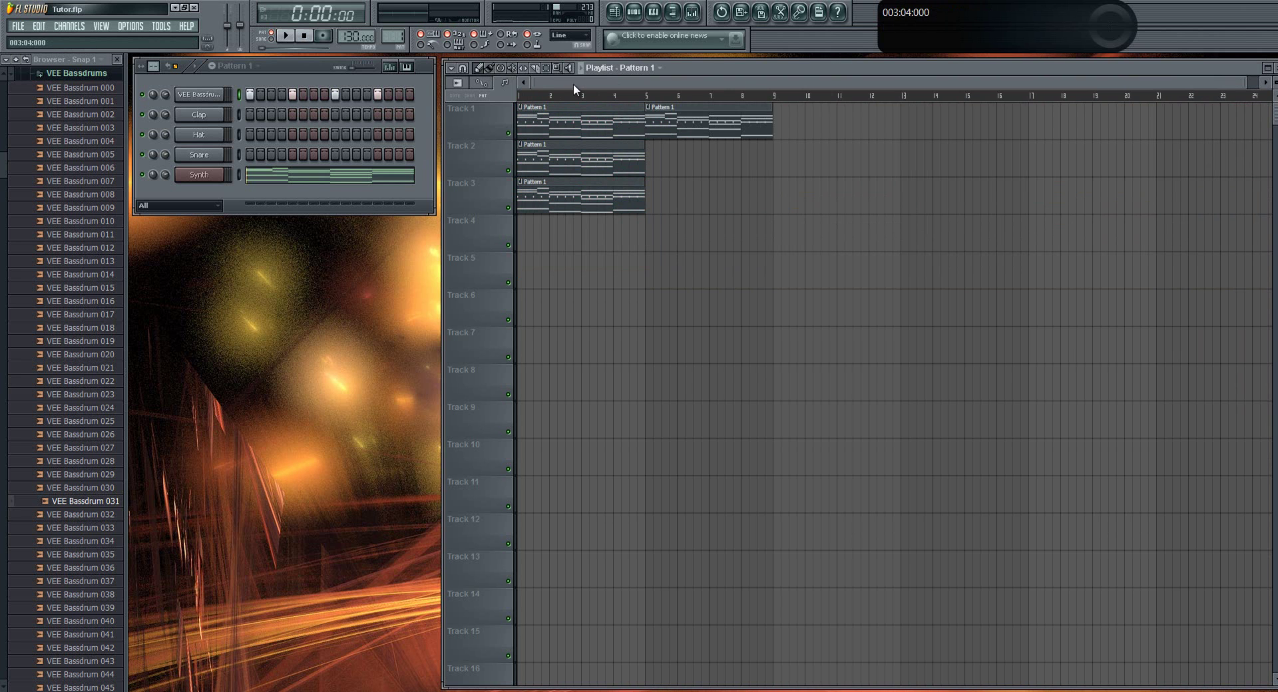
click(547, 68)
key(ctrl+a)
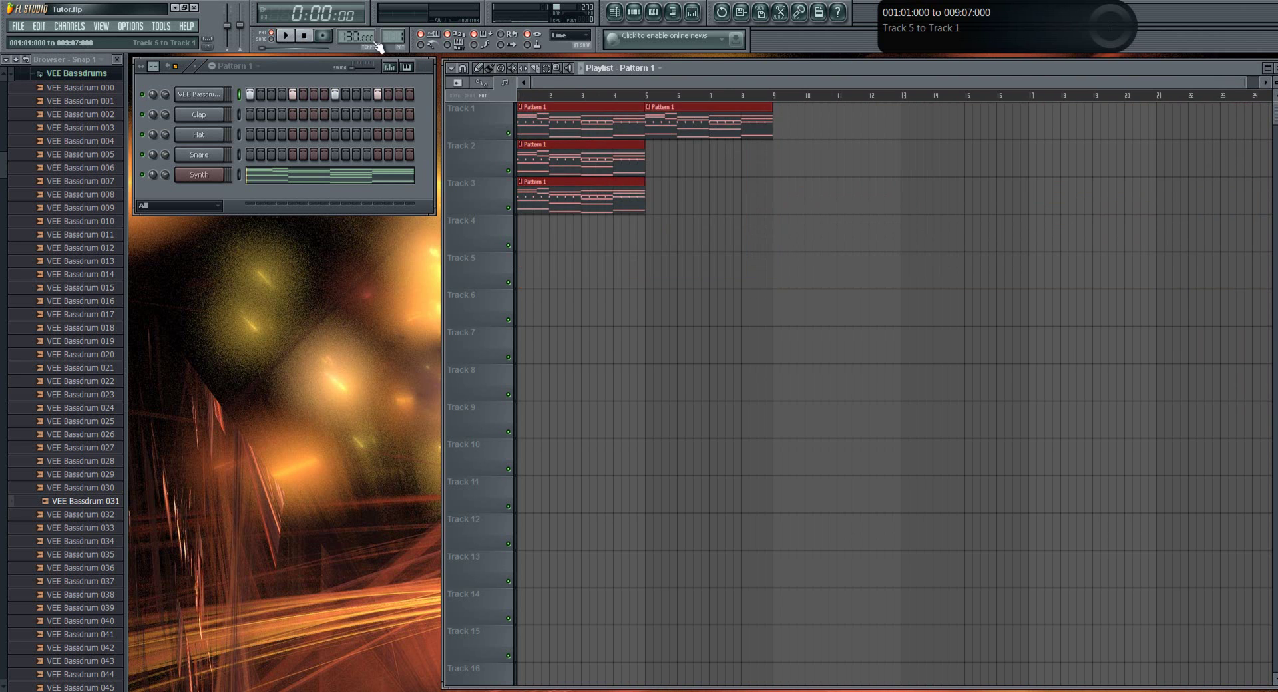
key(ctrl+b)
key(Delete)
Step: Delete the extra Pattern 1 clip at bar 5 of Track 1
drag(769, 198, 582, 121)
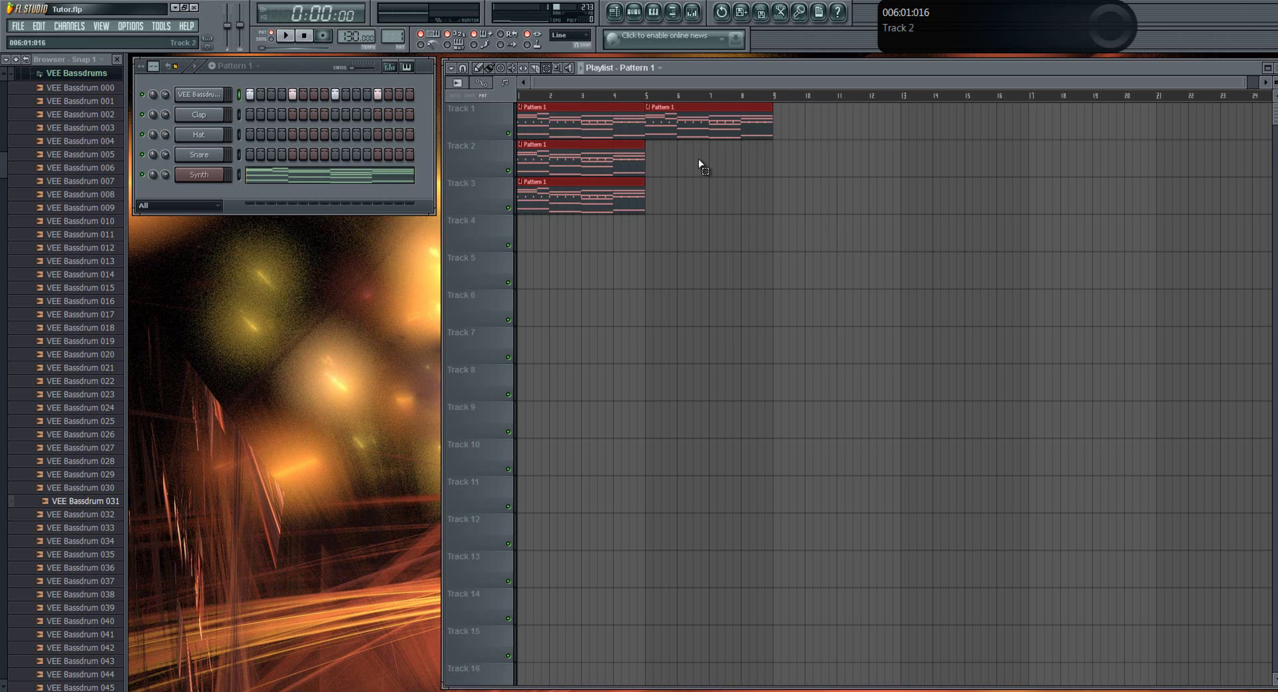
drag(828, 234, 730, 127)
key(Delete)
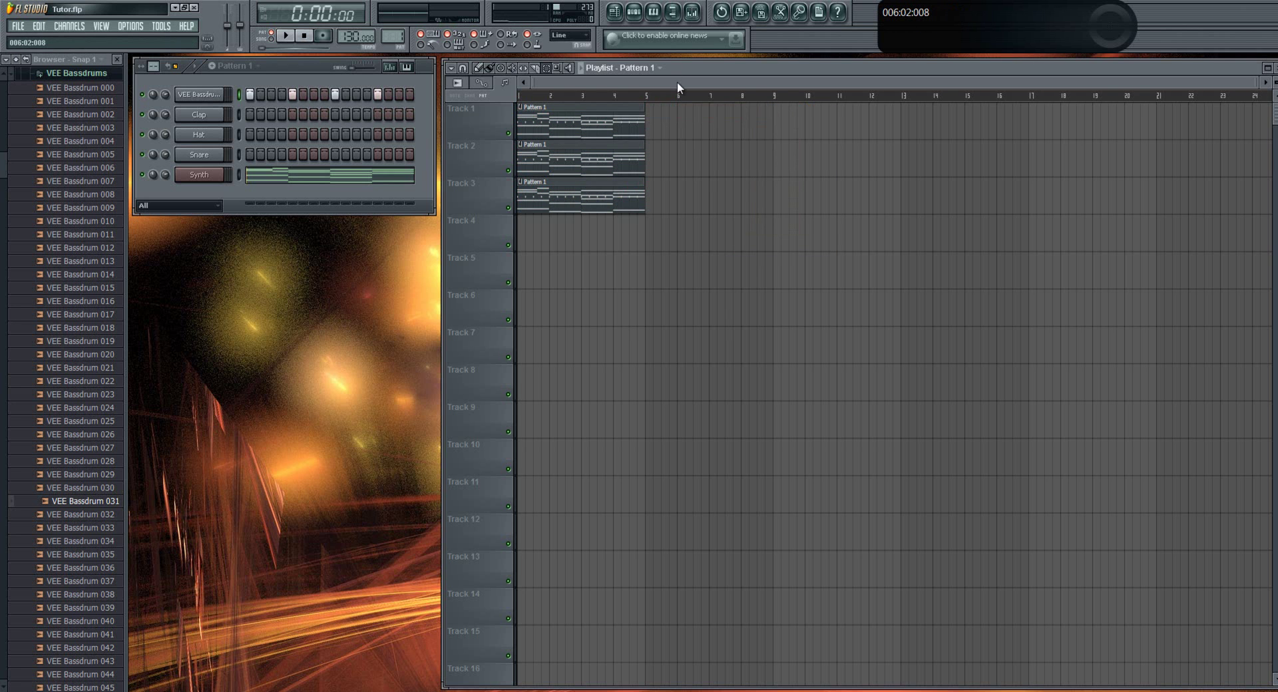
Step: Duplicate all notes in the Synth channel's piano roll and delete the duplicated notes again
click(388, 179)
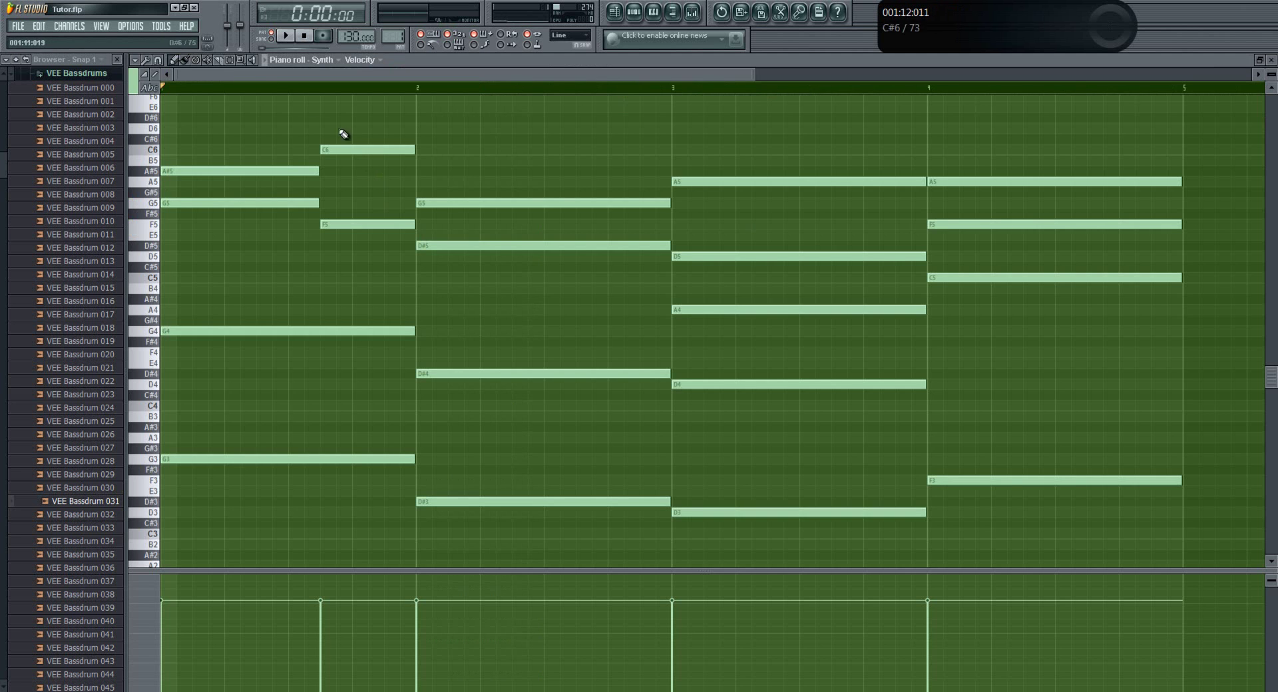
drag(202, 108, 979, 675)
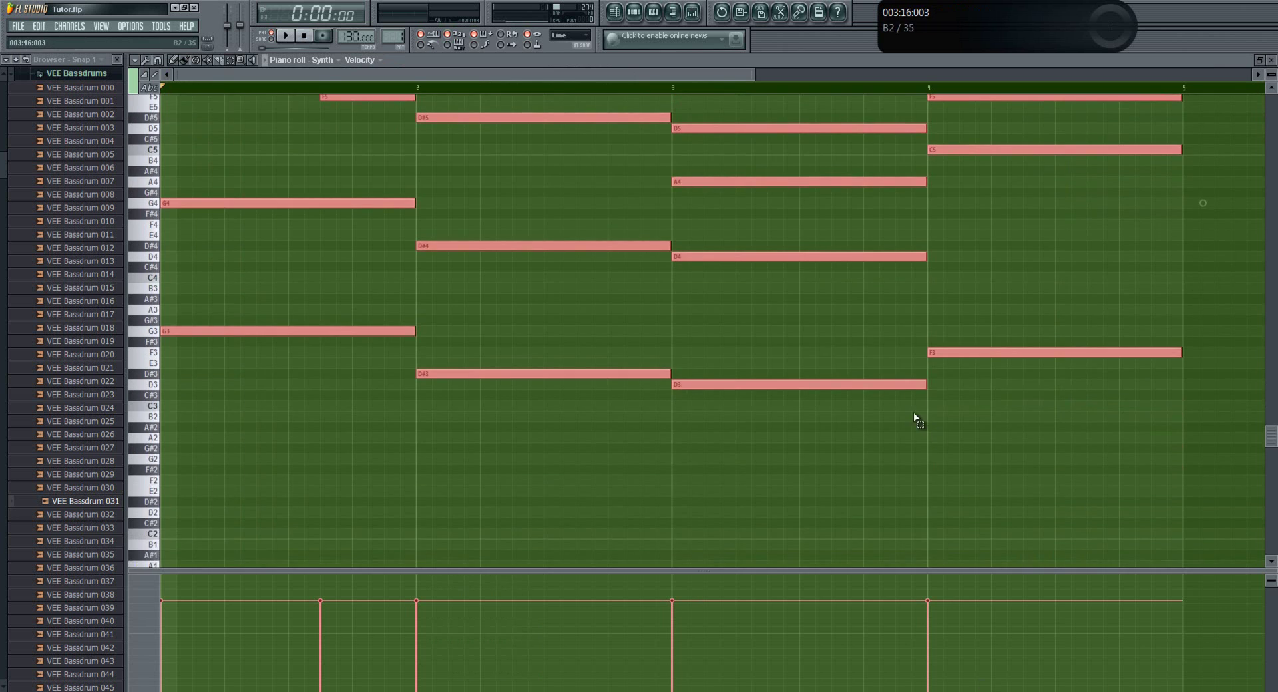
scroll(907, 402, up, 6)
scroll(899, 380, down, 3)
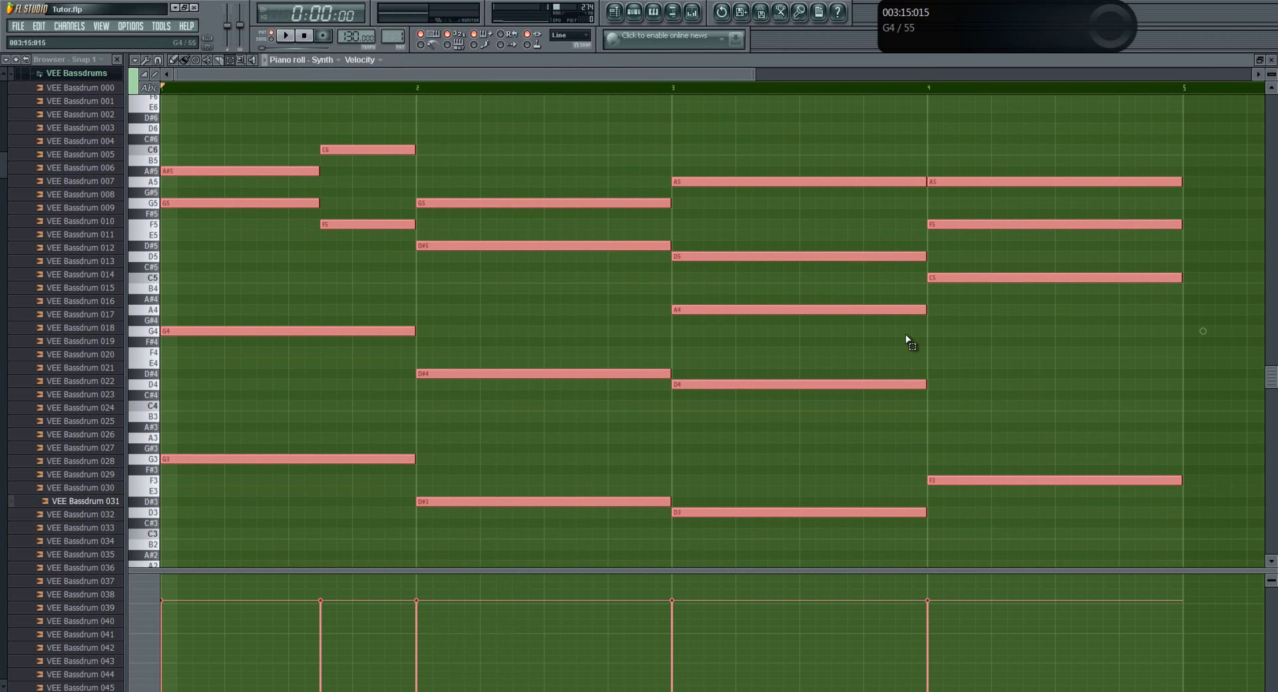
key(ctrl+b)
drag(619, 70, 125, 112)
key(Delete)
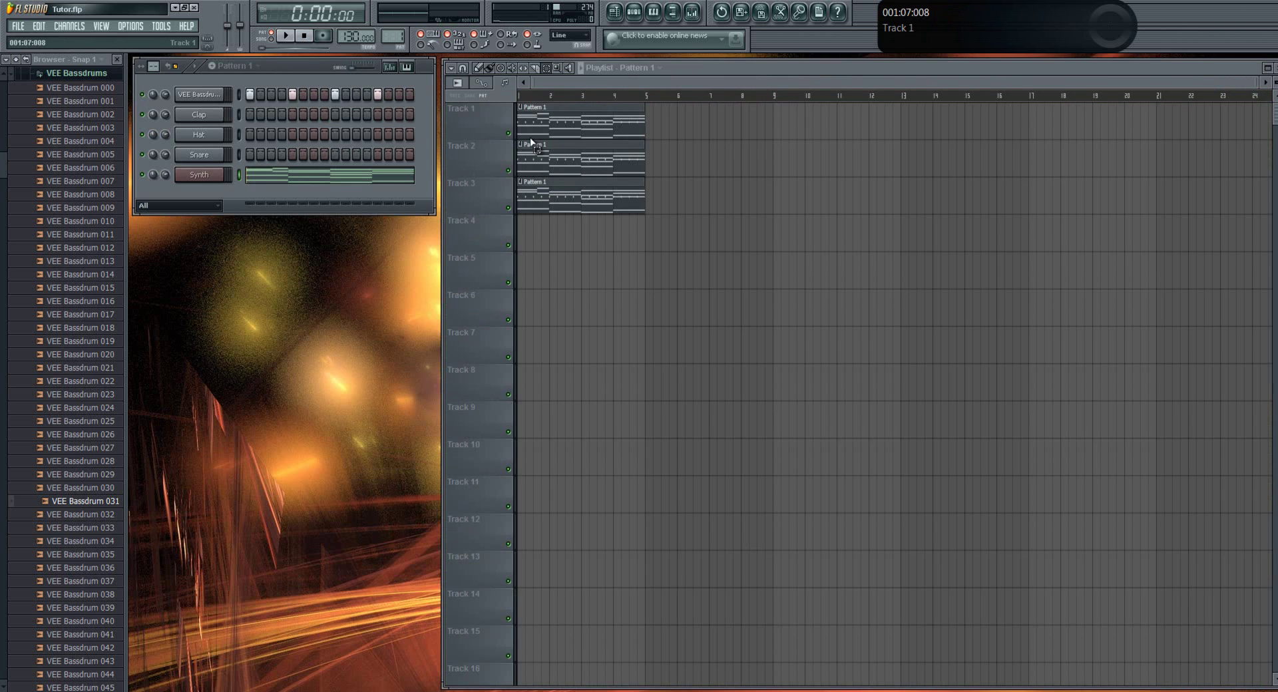
drag(693, 286, 531, 106)
click(605, 167)
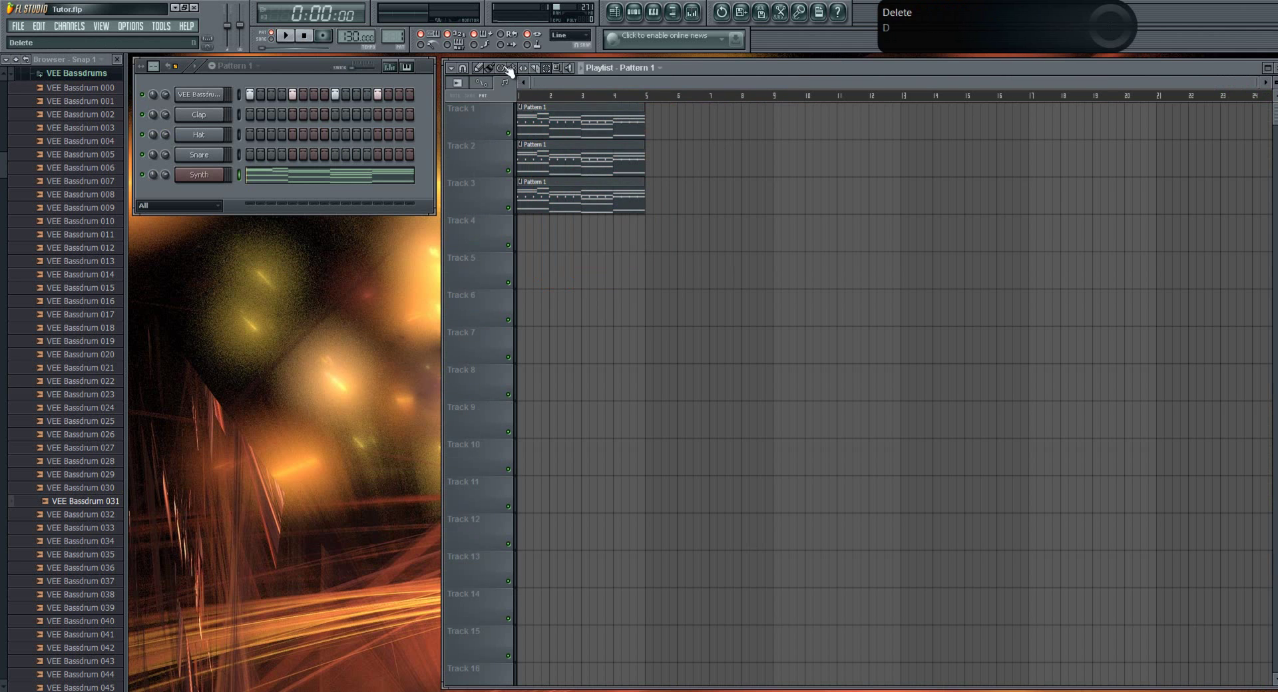
drag(769, 229, 495, 94)
drag(721, 140, 772, 215)
drag(744, 285, 518, 97)
click(731, 233)
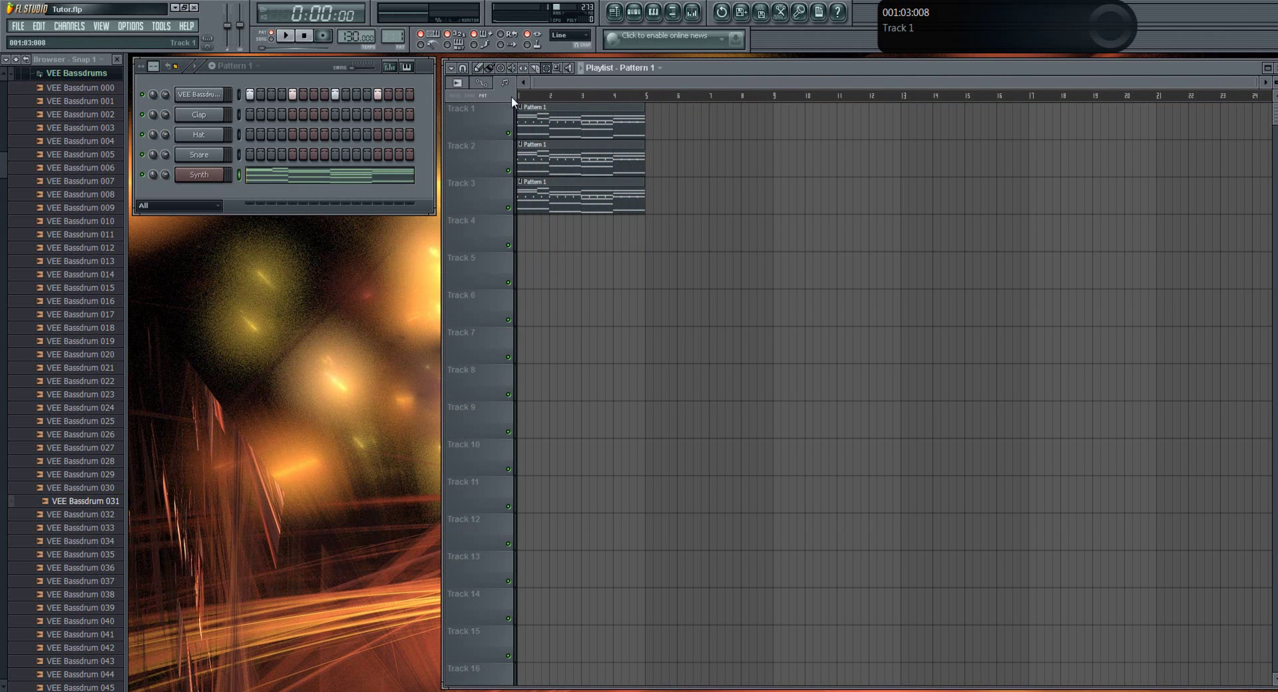
Step: Paint a row of Pattern 1 clips along Track 1 from about bar 5 onward and erase them again
click(489, 67)
mouse_move(653, 124)
mouse_down()
mouse_move(1251, 120)
mouse_move(1038, 113)
mouse_up()
drag(753, 72, 699, 61)
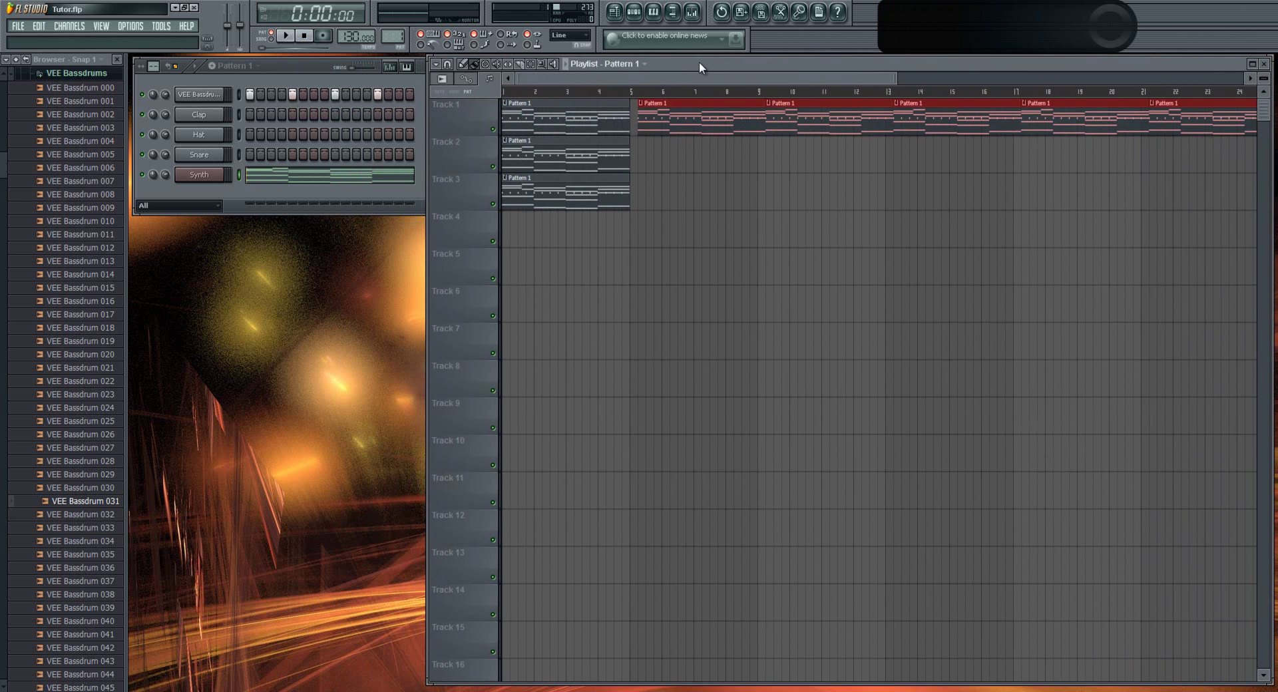
right_click(645, 118)
drag(593, 81, 557, 82)
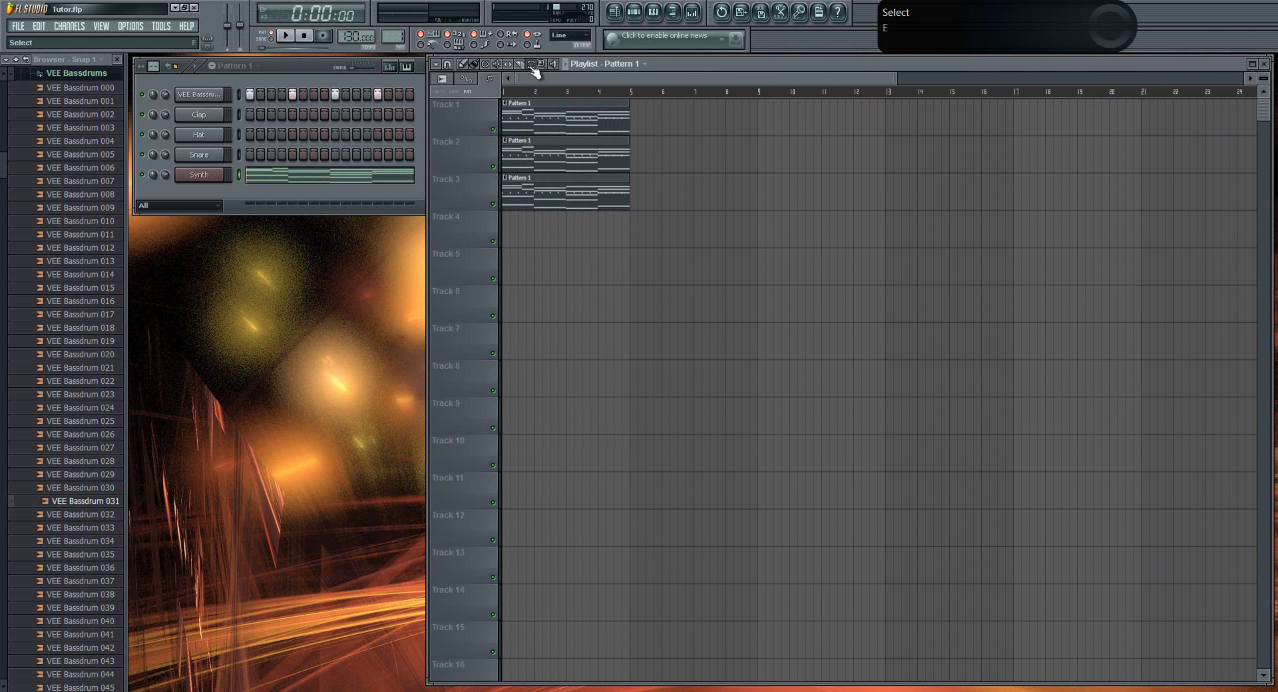
Step: Place a single Pattern 1 clip at about bar 25 of Track 1 and erase it again
drag(481, 111, 477, 667)
drag(739, 79, 981, 107)
scroll(980, 111, left, 6)
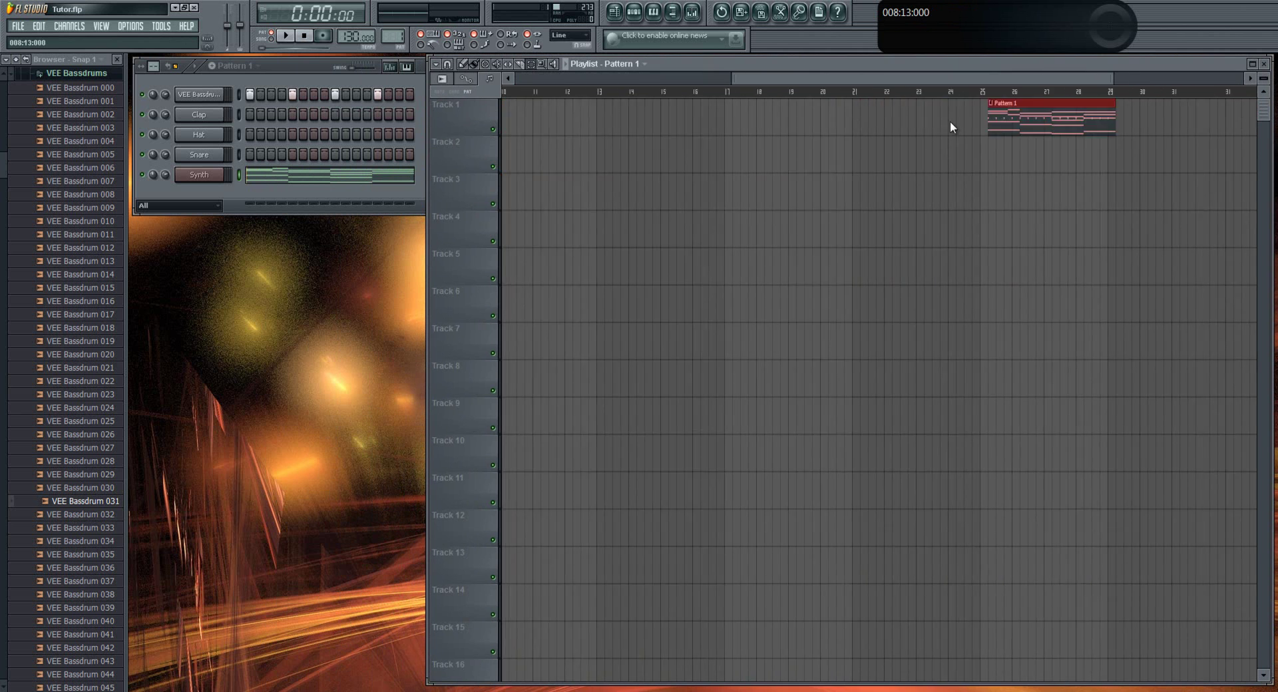
right_click(1065, 125)
scroll(652, 94, left, 1)
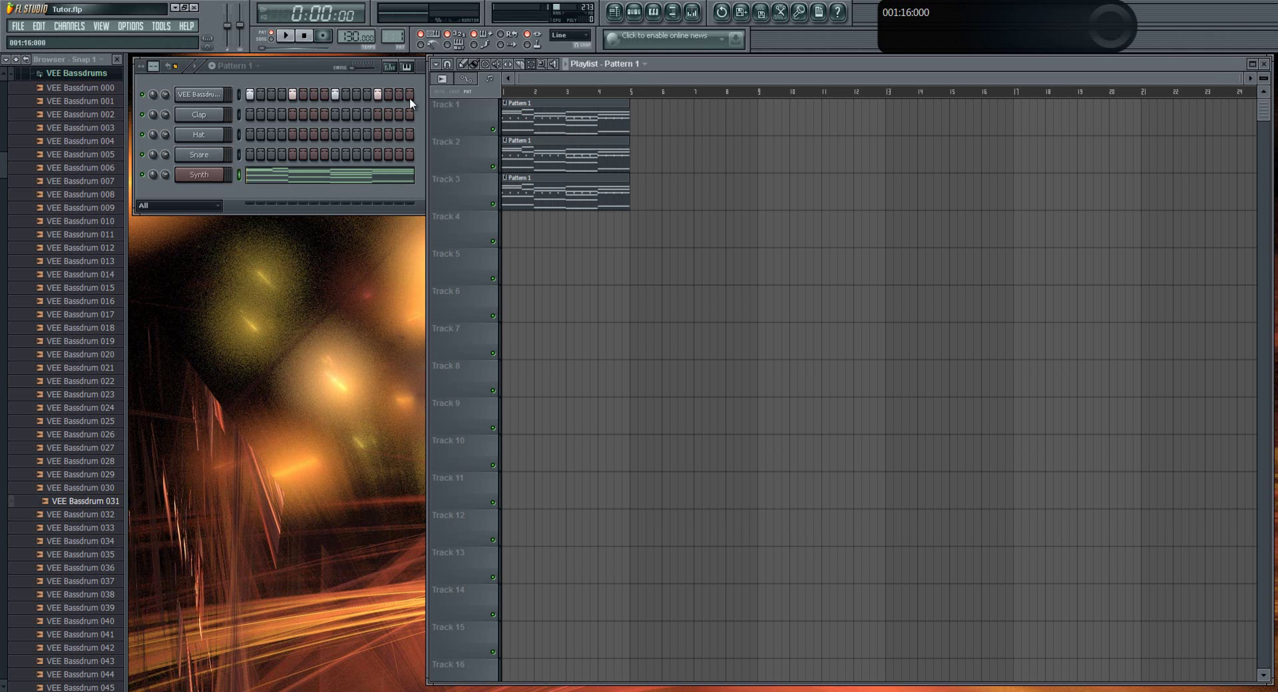
Step: Open the Synth channel's piano roll and select all of its notes
click(322, 175)
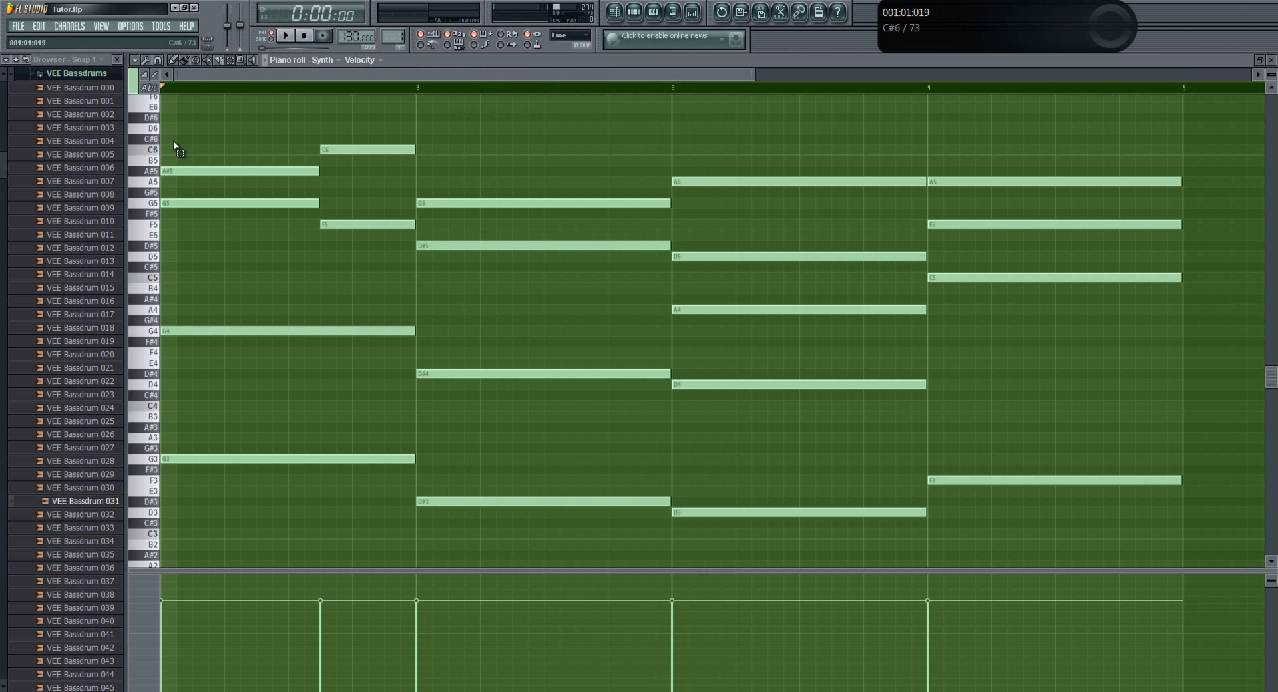
key(ctrl+a)
scroll(442, 294, down, 2)
scroll(460, 294, up, 4)
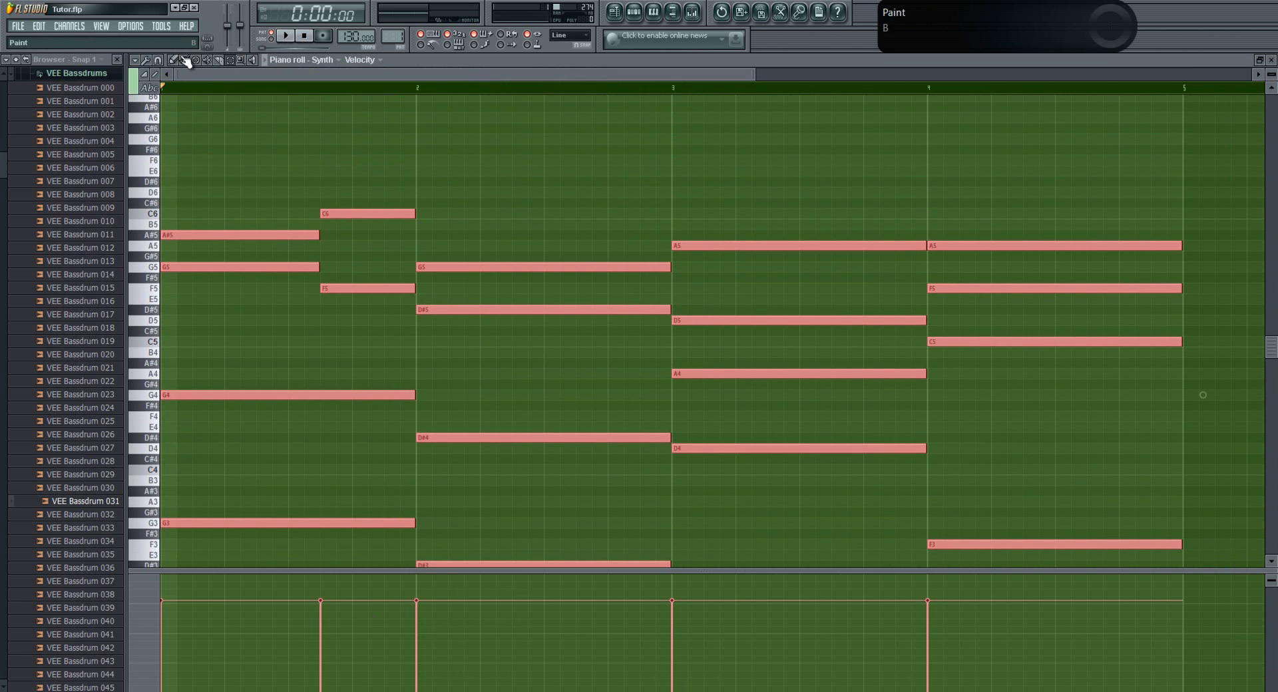
scroll(293, 286, down, 4)
scroll(645, 231, up, 3)
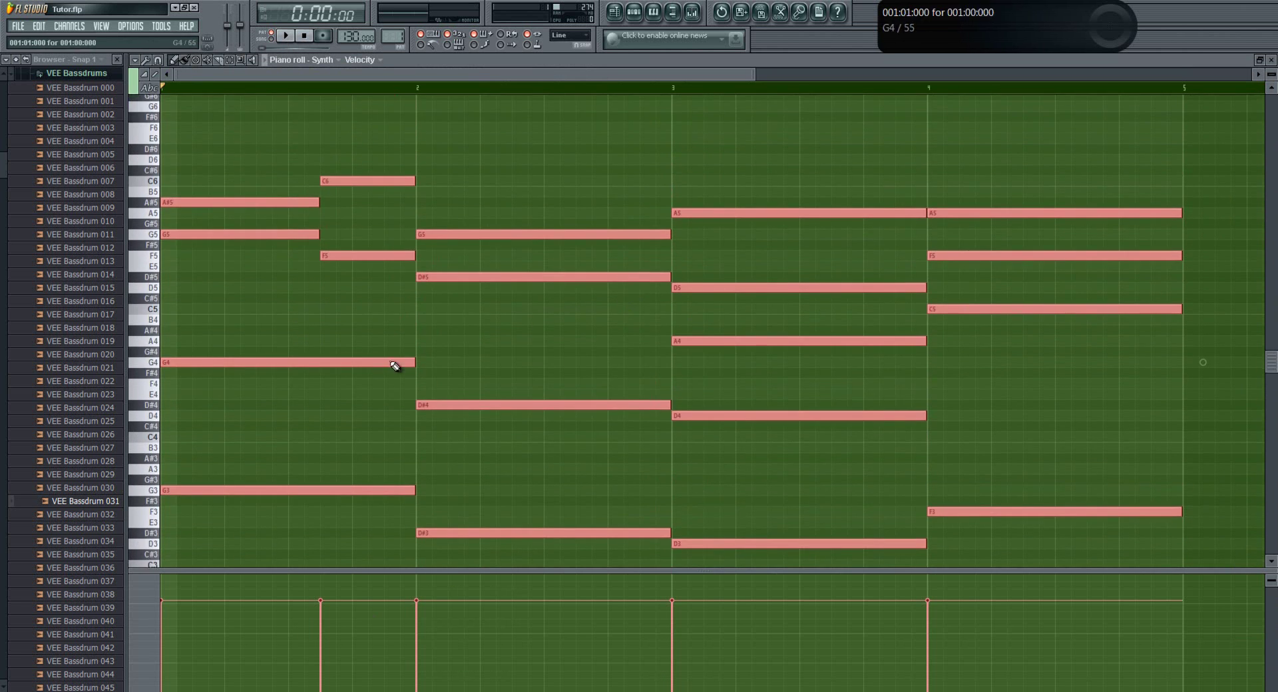
mouse_move(176, 493)
mouse_down()
mouse_move(172, 363)
mouse_move(154, 368)
mouse_move(162, 492)
mouse_up()
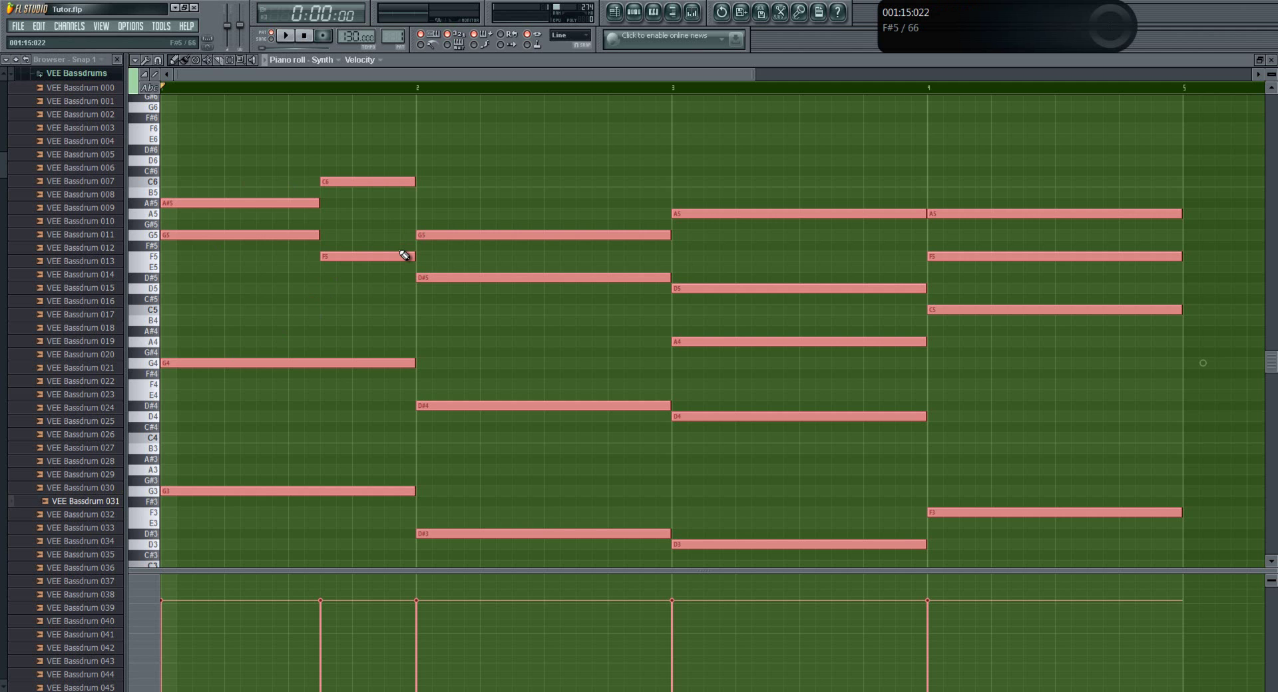
Step: Transpose the selected Synth notes up and down by whole octaves and return them to their original pitch
key(ctrl+Up)
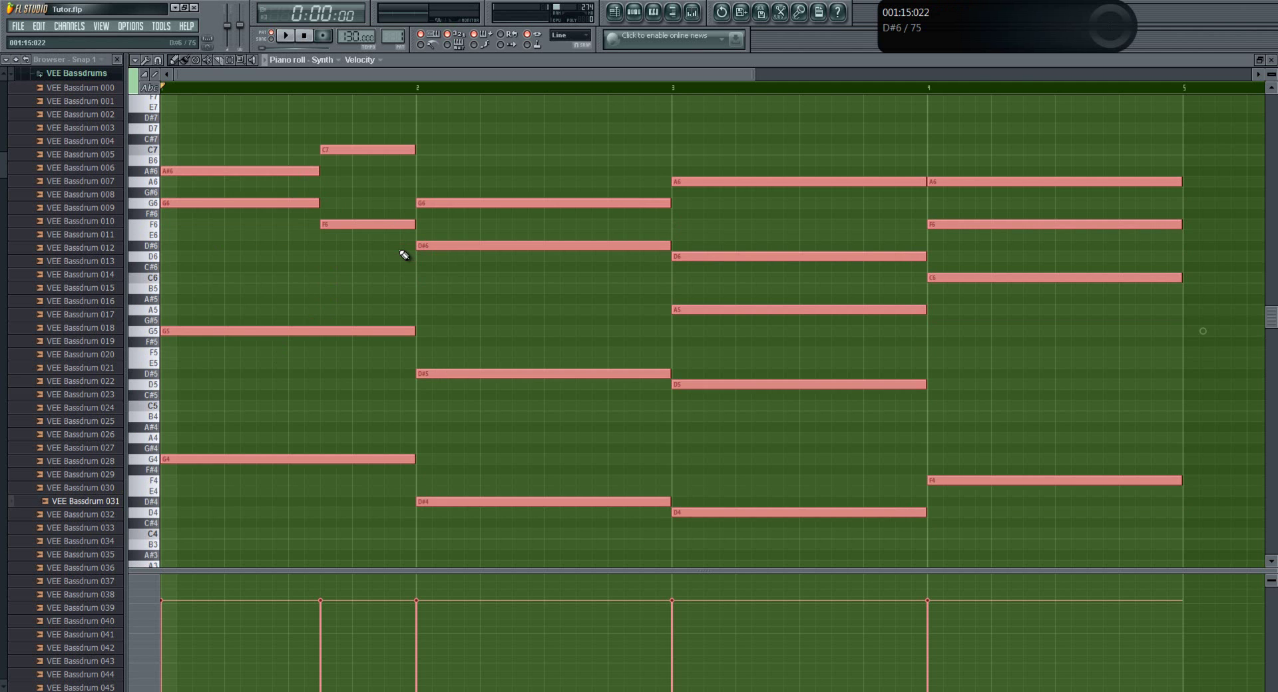
key(ctrl+Down)
key(ctrl+Down)
key(ctrl+Up)
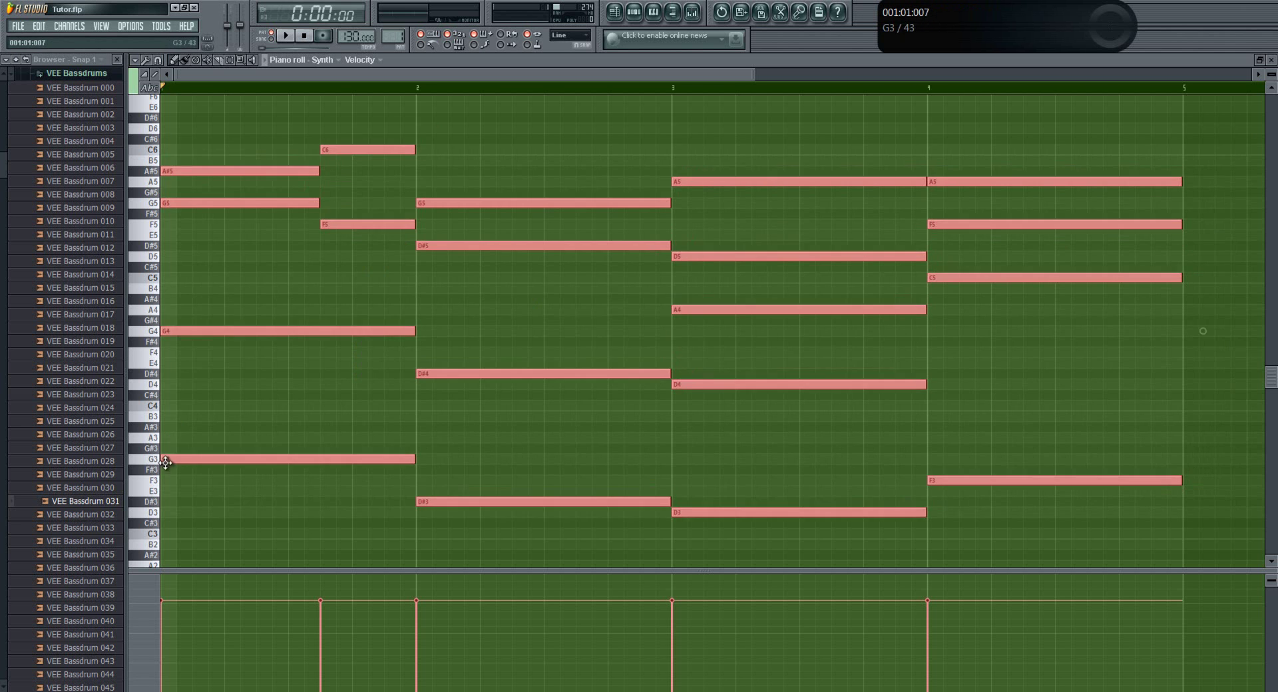
Step: Transpose the selected Synth notes up and down in semitone steps and return them to their original pitch
drag(165, 453, 166, 458)
key(shift+Up)
key(shift+Down)
key(shift+Down)
key(shift+Up)
key(shift+Up)
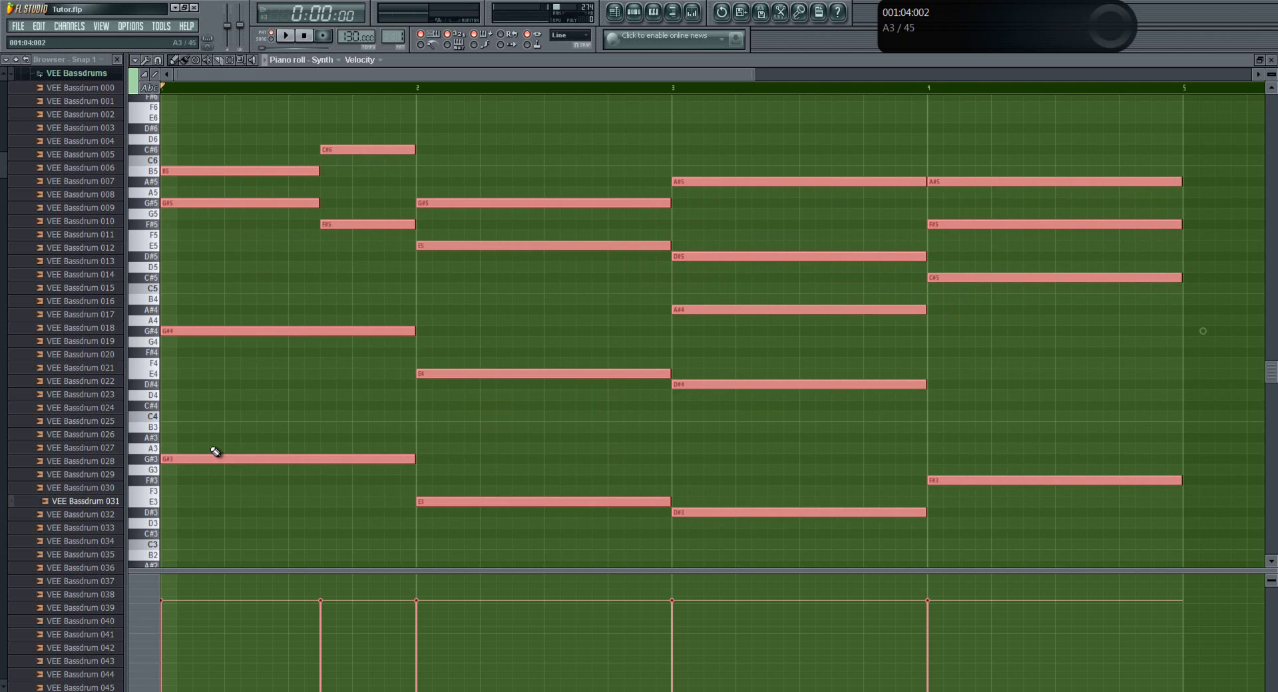
key(shift+Down)
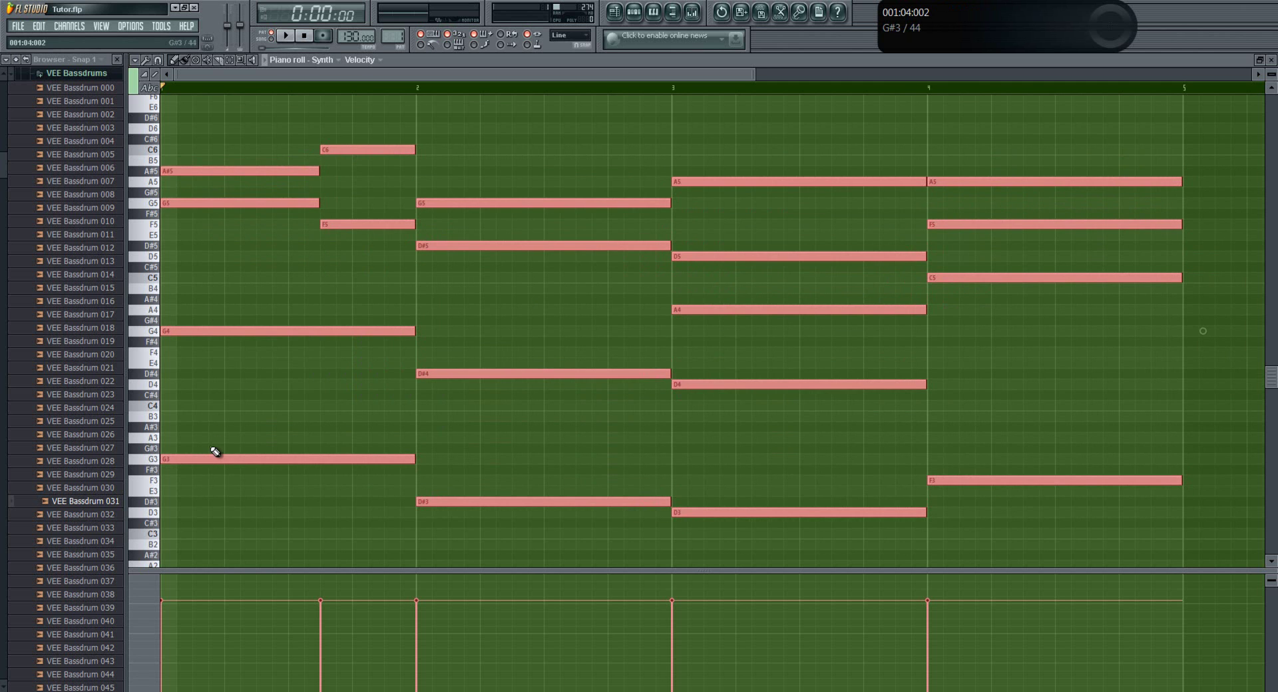
Step: Play the pattern and transpose the selected Synth notes up by four semitones during playback
click(292, 39)
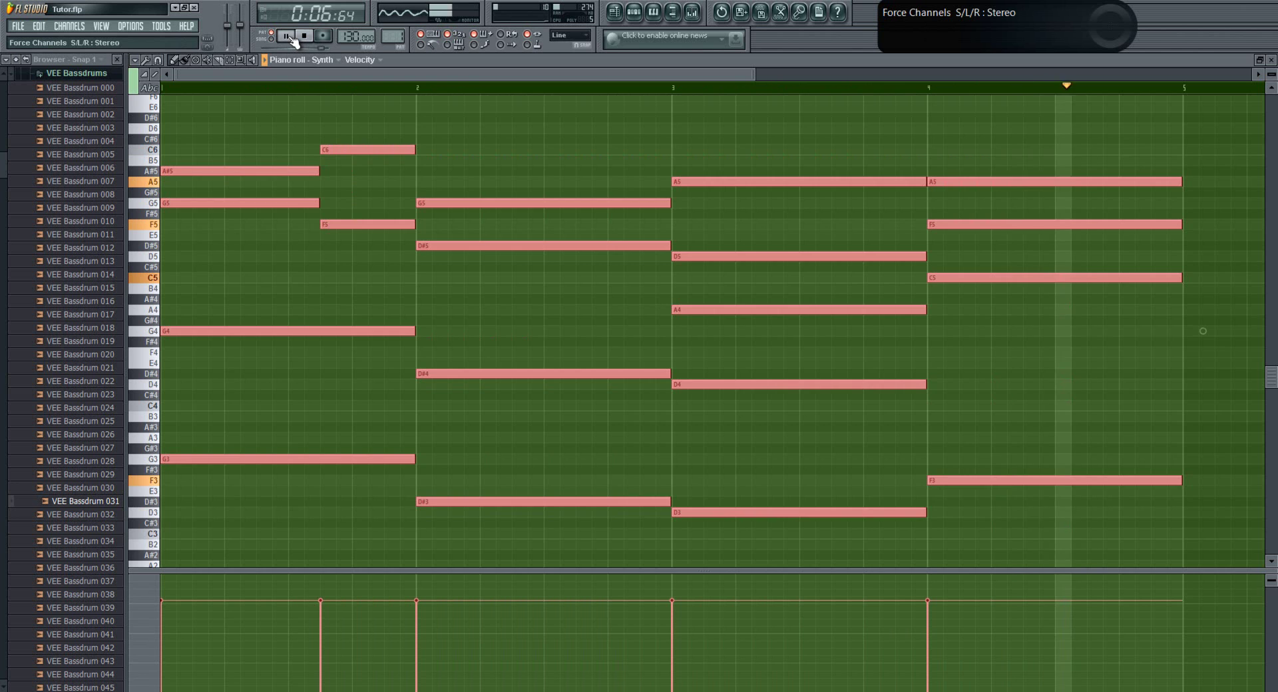
key(shift+Up)
key(shift+Up)
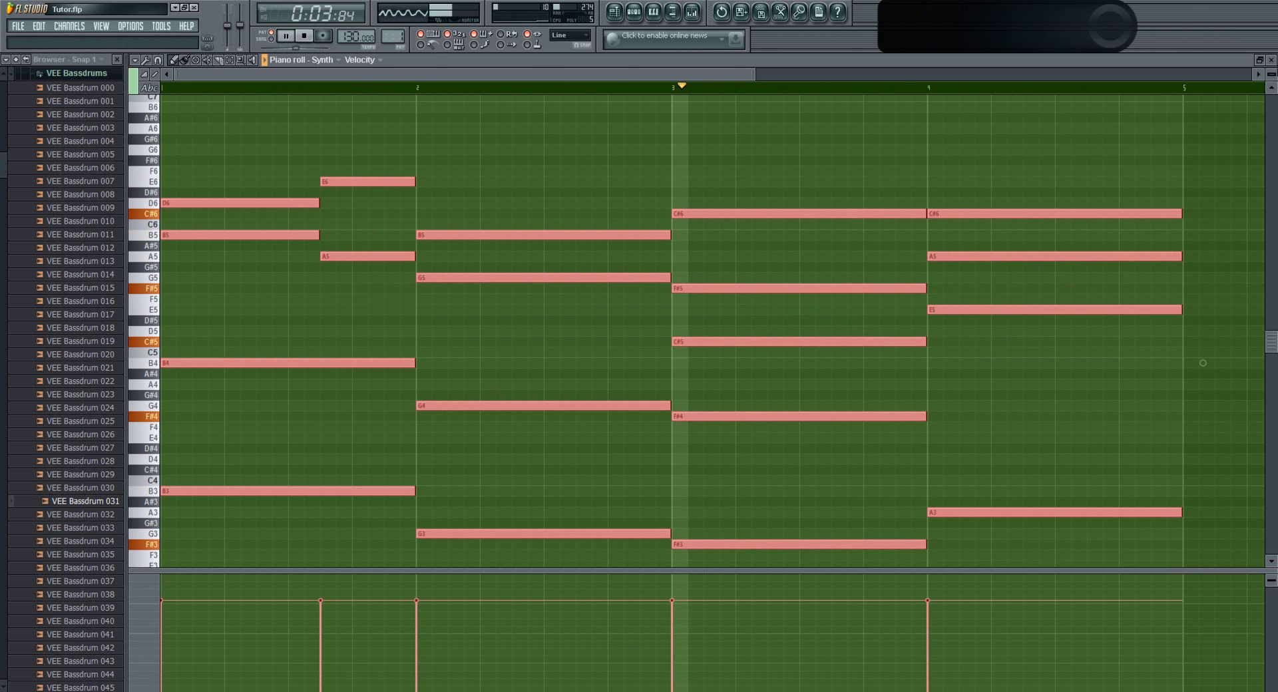
Step: Close the piano roll and delete the three Pattern 1 clips at bar 1 of Tracks 1 to 3
click(1271, 60)
drag(597, 193, 556, 125)
key(Delete)
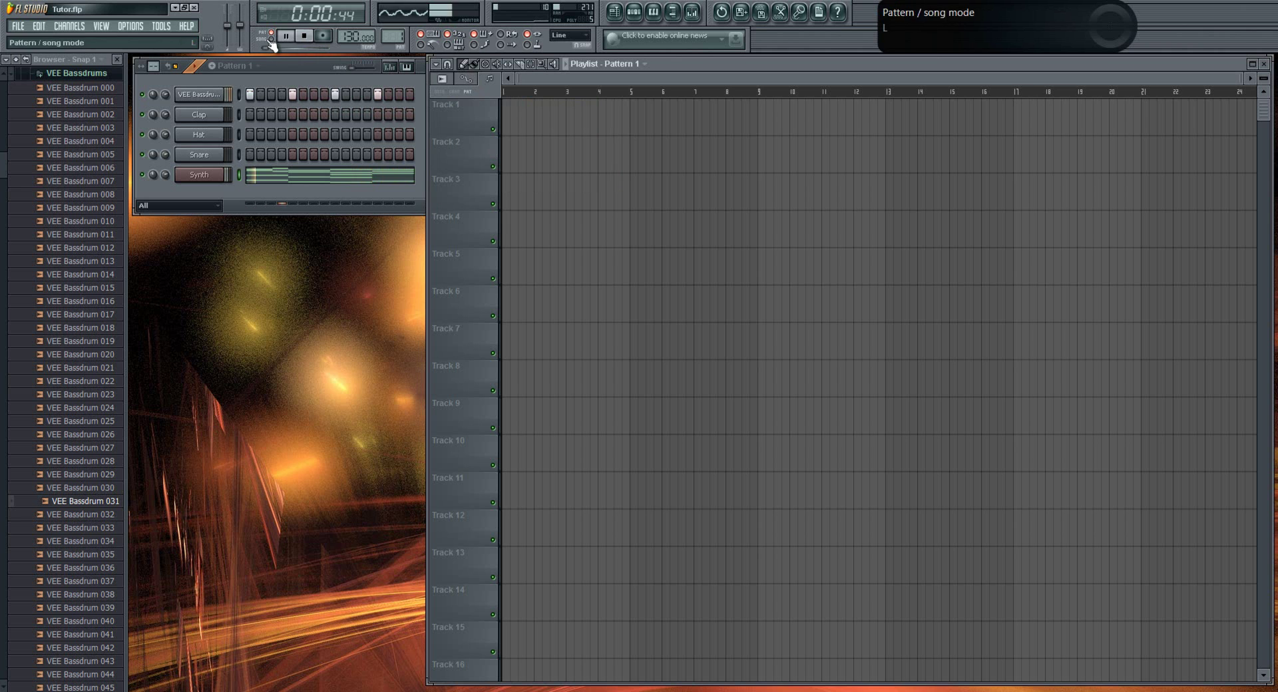
Step: Stop playback and reopen the Synth channel's piano roll at the start of the pattern
click(303, 36)
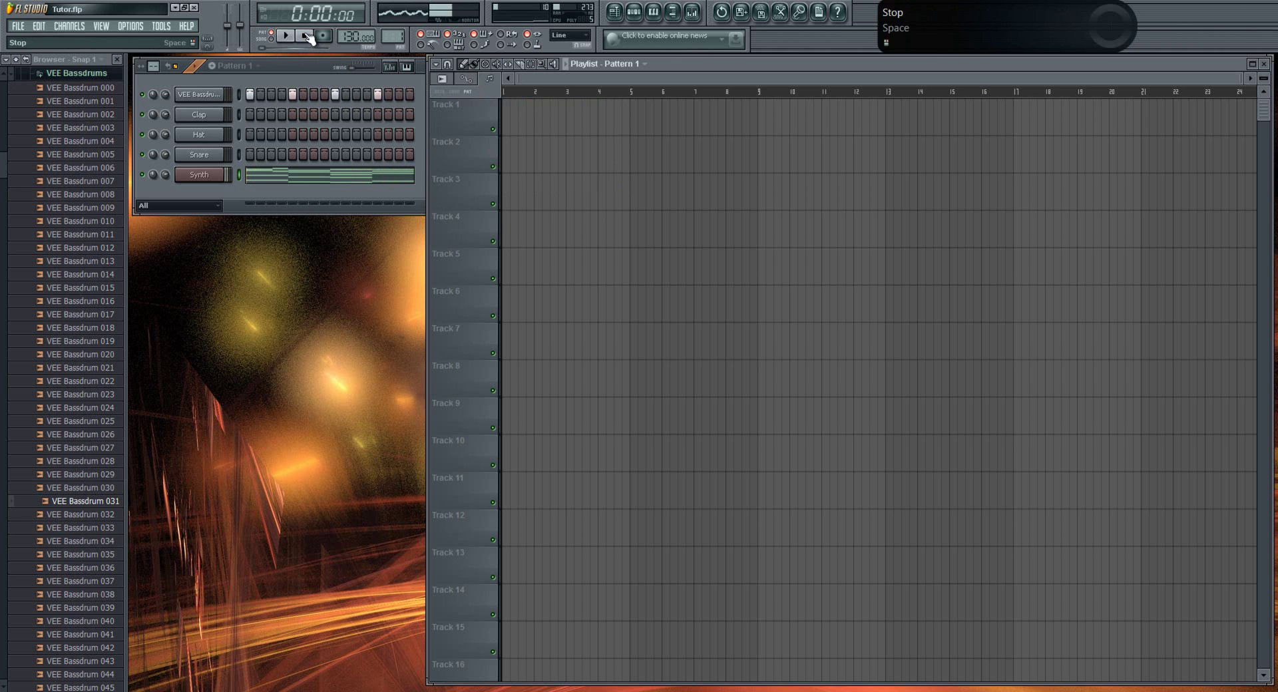
click(363, 181)
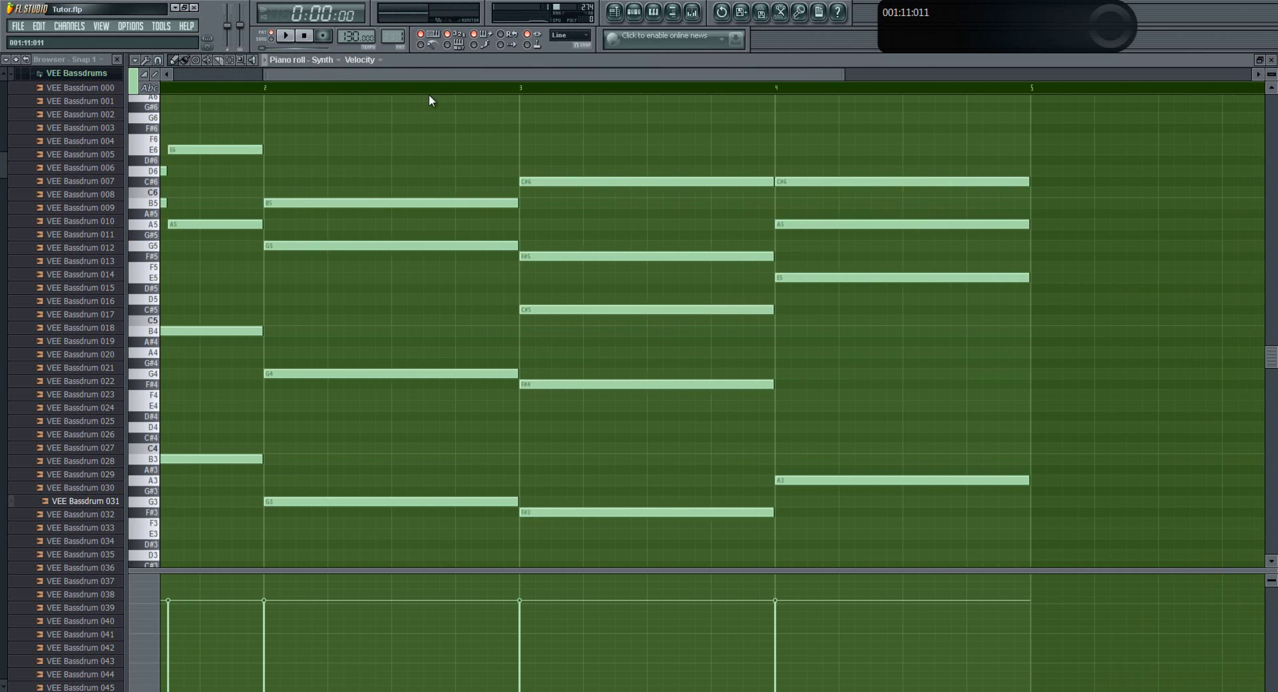
scroll(450, 113, left, 3)
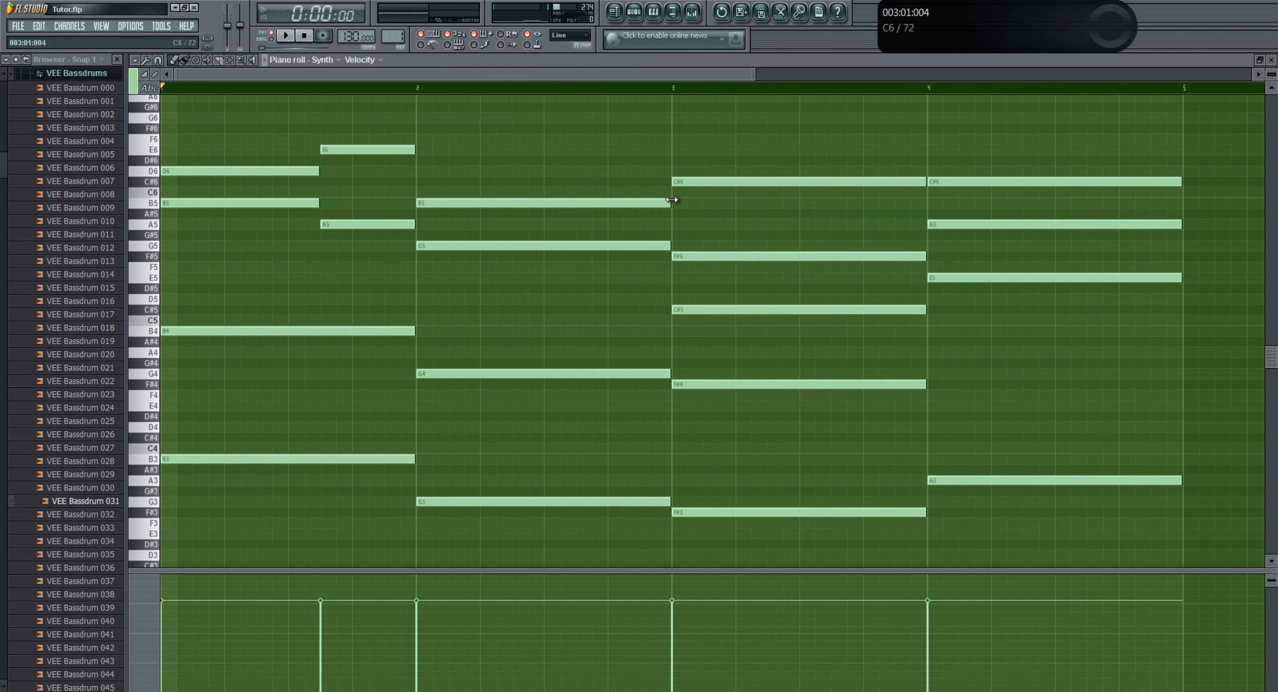
Step: Try resizing the B5 note in bar 2 with the snap set to (none), and set the snap back to Line
mouse_move(667, 203)
mouse_down()
mouse_move(508, 200)
mouse_move(667, 200)
mouse_move(548, 199)
mouse_move(655, 204)
mouse_up()
click(567, 35)
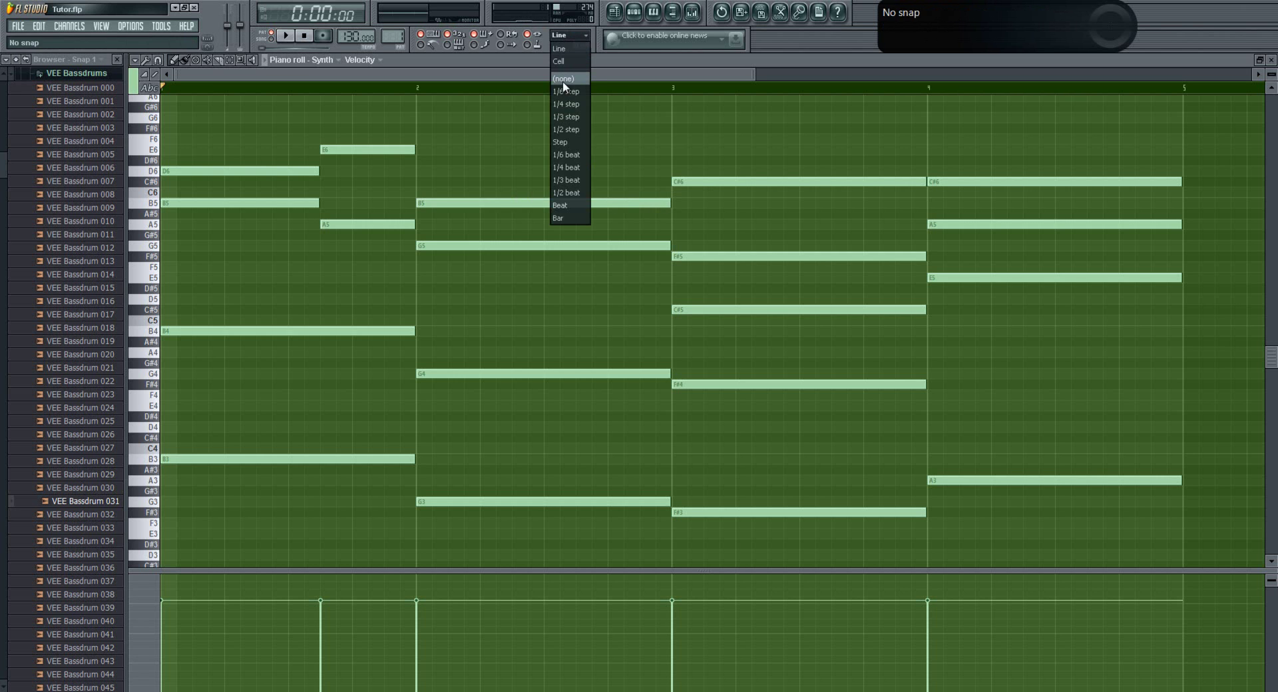
click(562, 79)
mouse_move(669, 203)
mouse_down()
mouse_move(513, 203)
mouse_move(670, 203)
mouse_up()
click(567, 35)
click(574, 52)
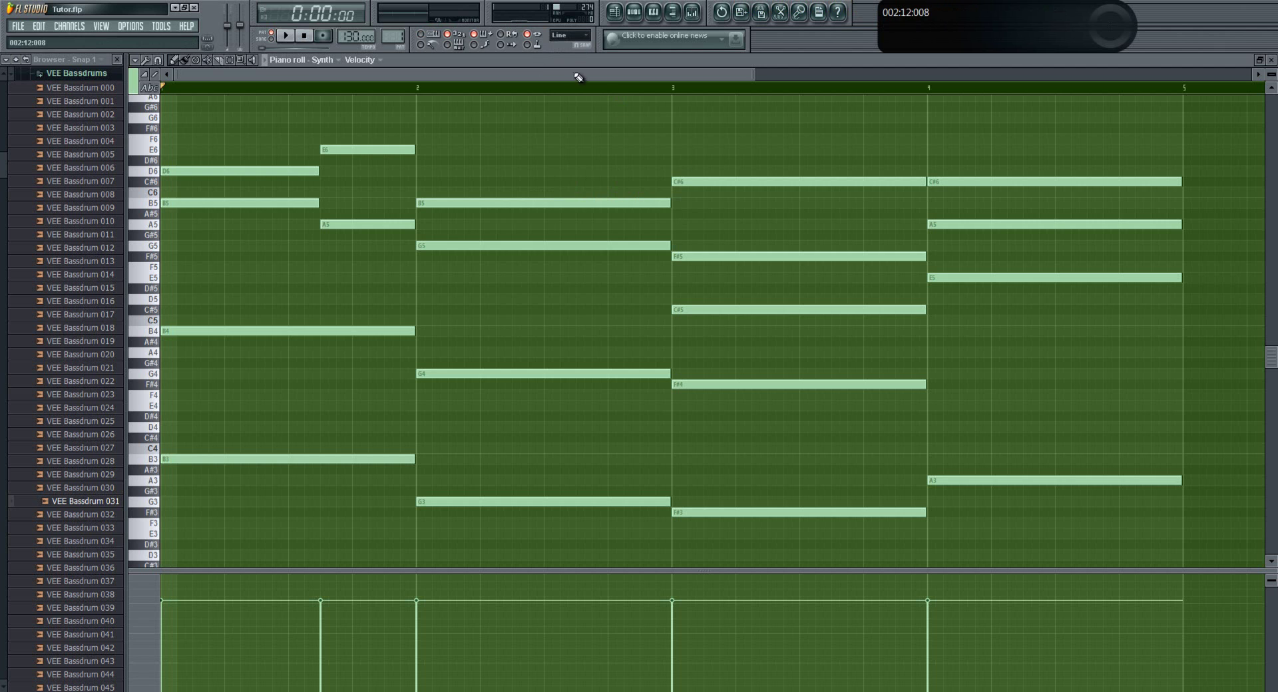
Step: Shorten the end of the B5 note in bar 2 slightly, bypassing the Line snap, and activate the Select tool
mouse_move(664, 205)
mouse_down()
mouse_move(485, 201)
mouse_move(669, 204)
mouse_up()
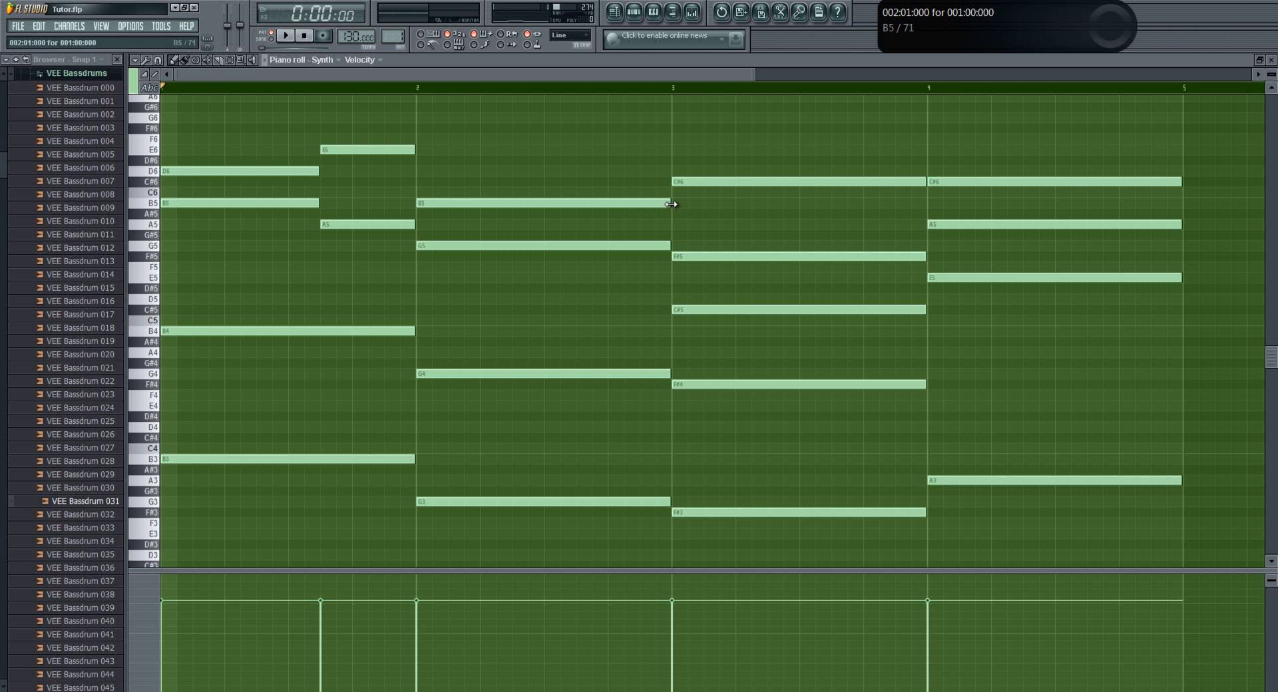
drag(671, 205, 616, 203)
mouse_move(615, 204)
mouse_down()
mouse_move(719, 206)
mouse_move(635, 211)
mouse_up()
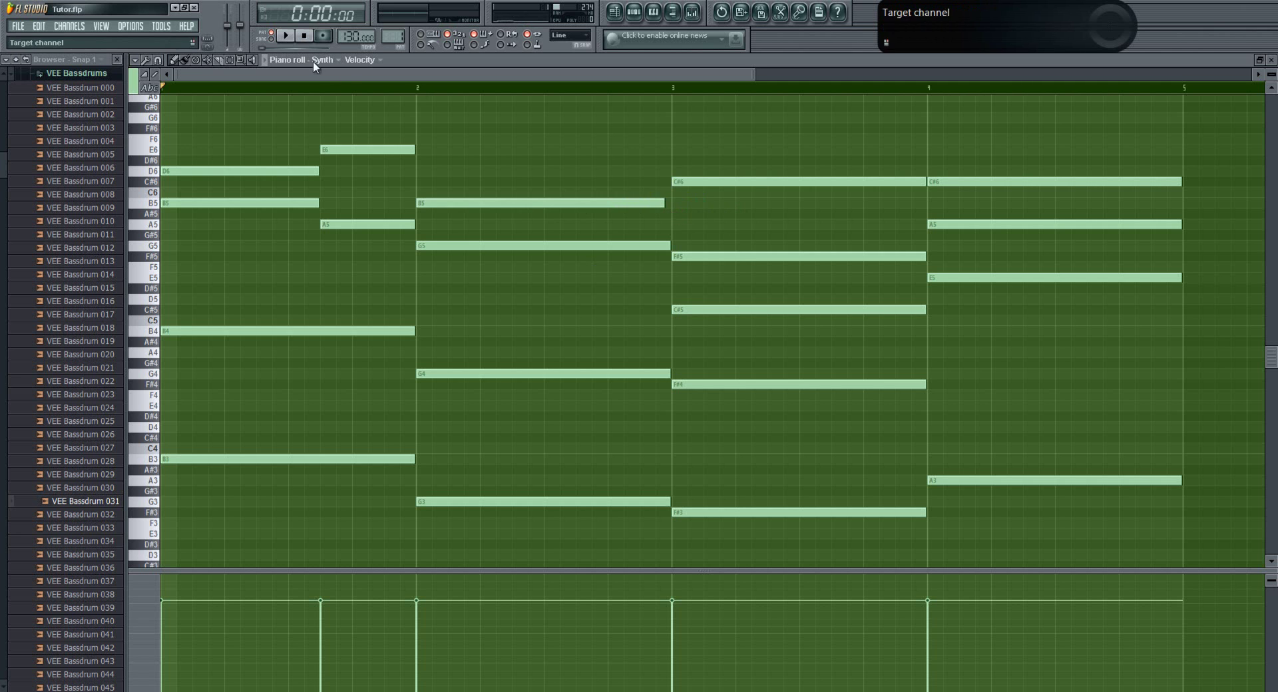
click(230, 60)
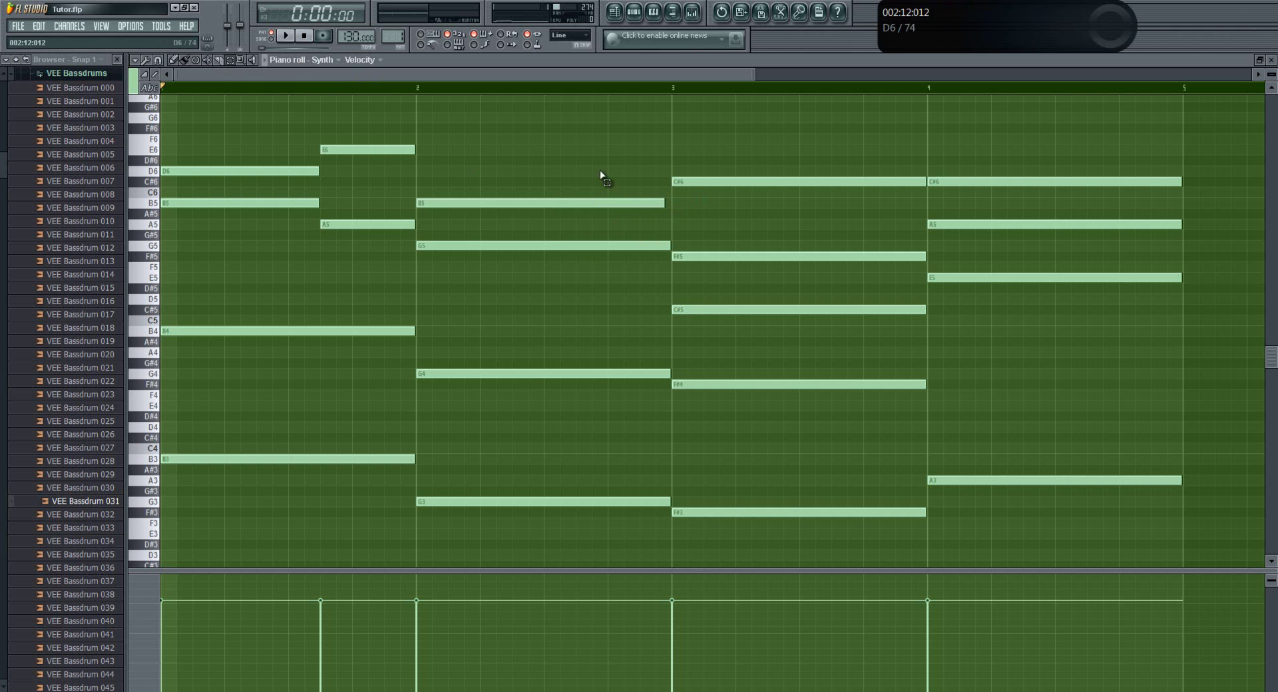
Step: Quick-quantize the B5 note in bar 2 so its length follows the grid, and clear the note selection
drag(601, 170, 551, 226)
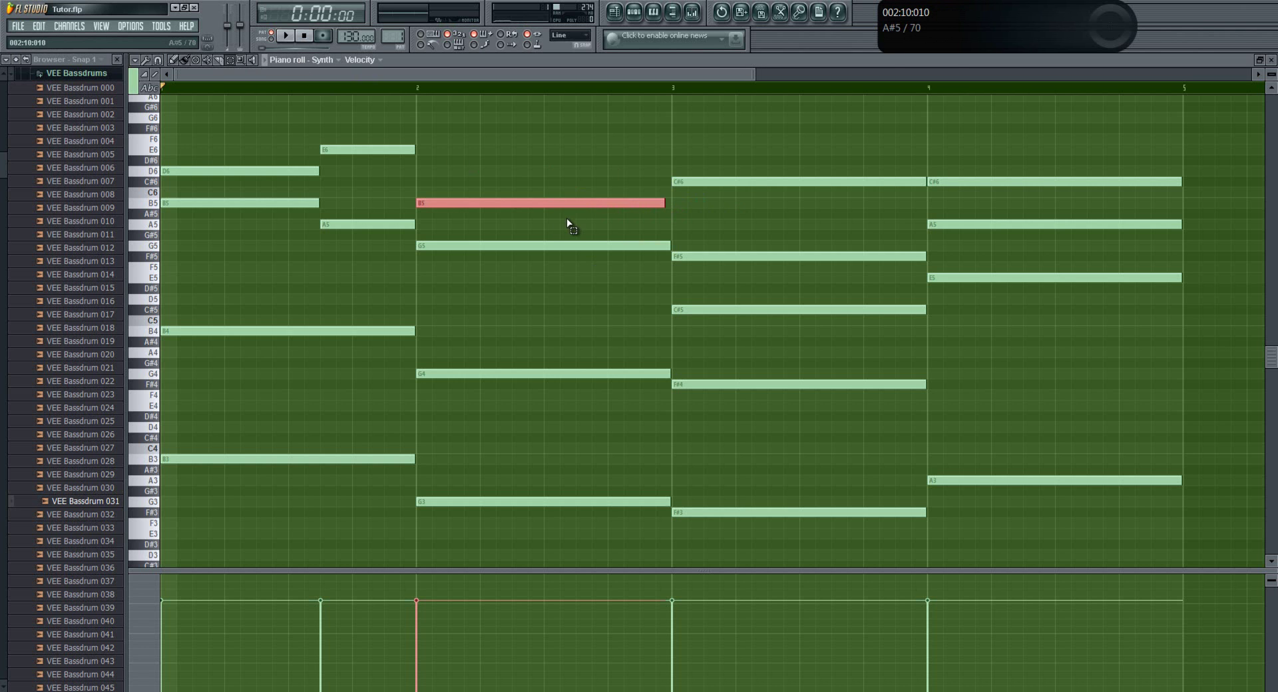
key(ctrl+q)
click(665, 215)
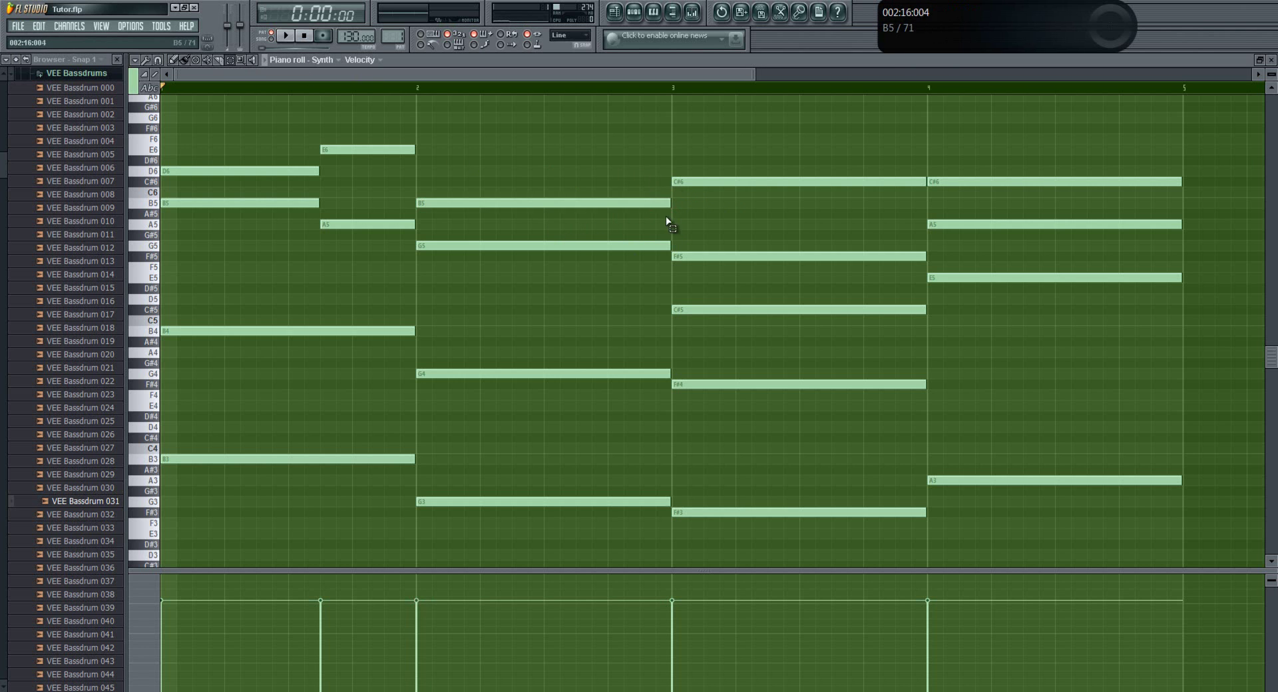
drag(647, 166, 585, 214)
click(577, 142)
drag(600, 157, 565, 212)
click(623, 153)
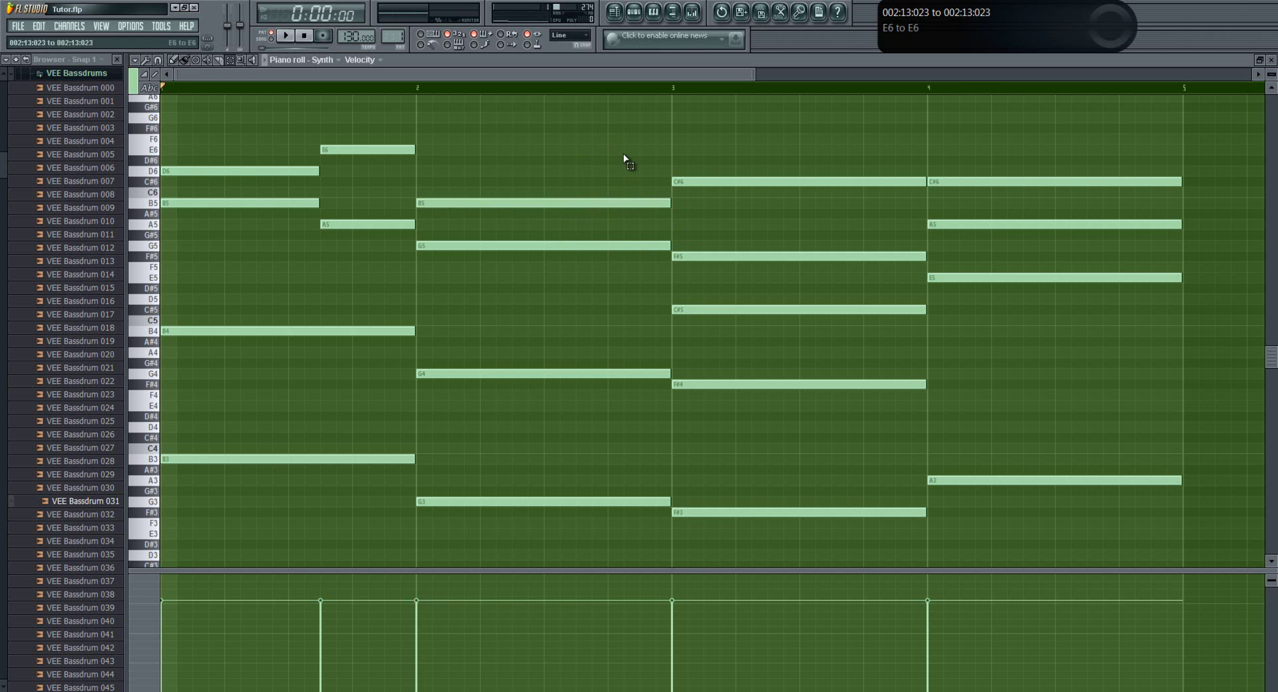
drag(727, 146, 646, 240)
click(754, 137)
mouse_move(653, 146)
mouse_down()
mouse_move(571, 225)
mouse_move(621, 180)
mouse_up()
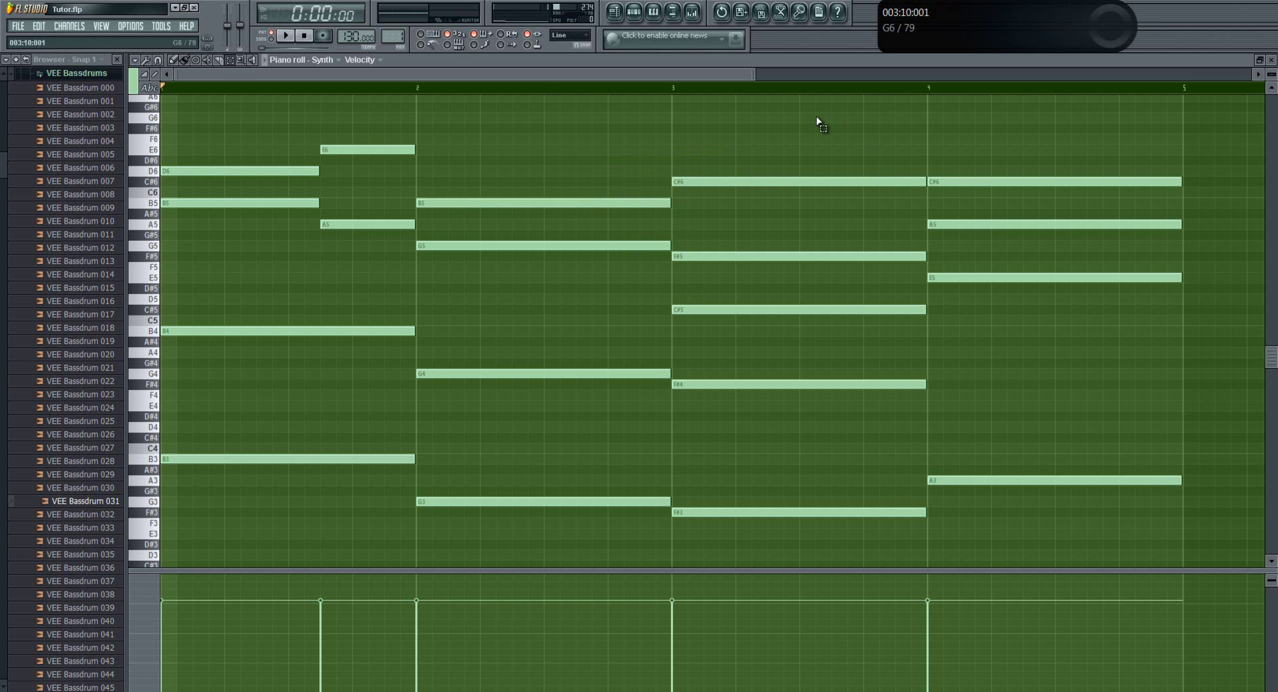
Step: Close the Synth piano roll and bring the Playlist into focus
click(1271, 59)
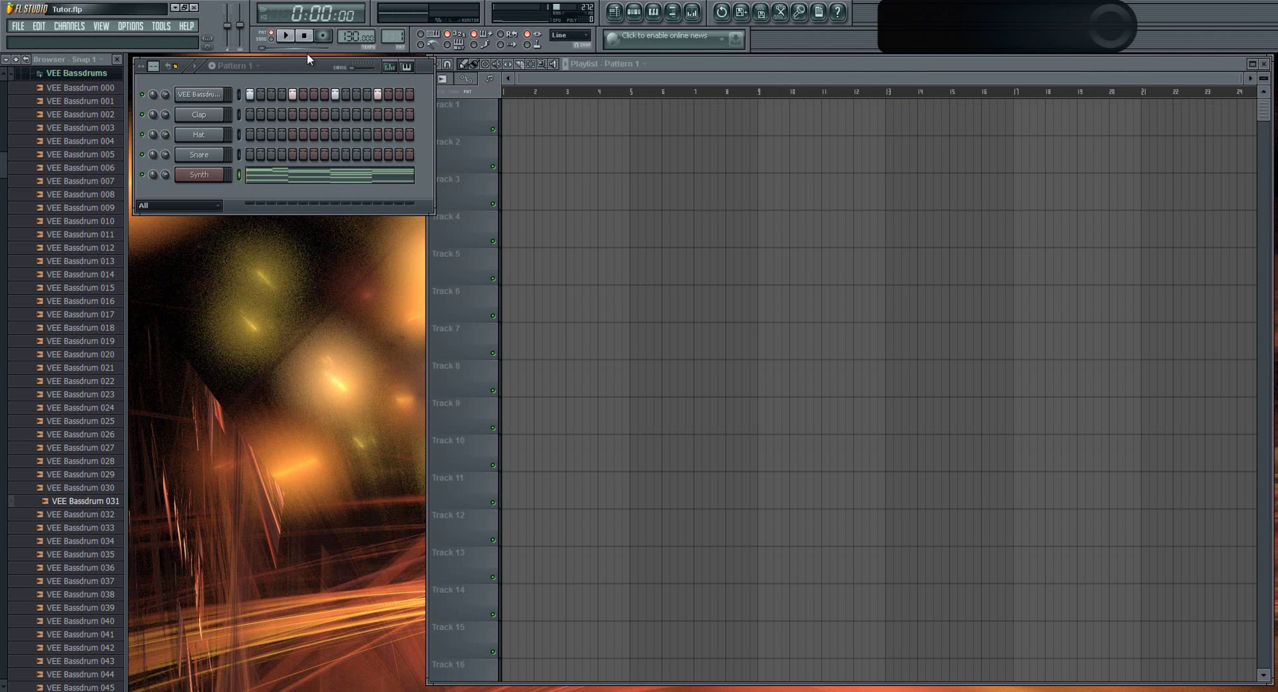
click(460, 67)
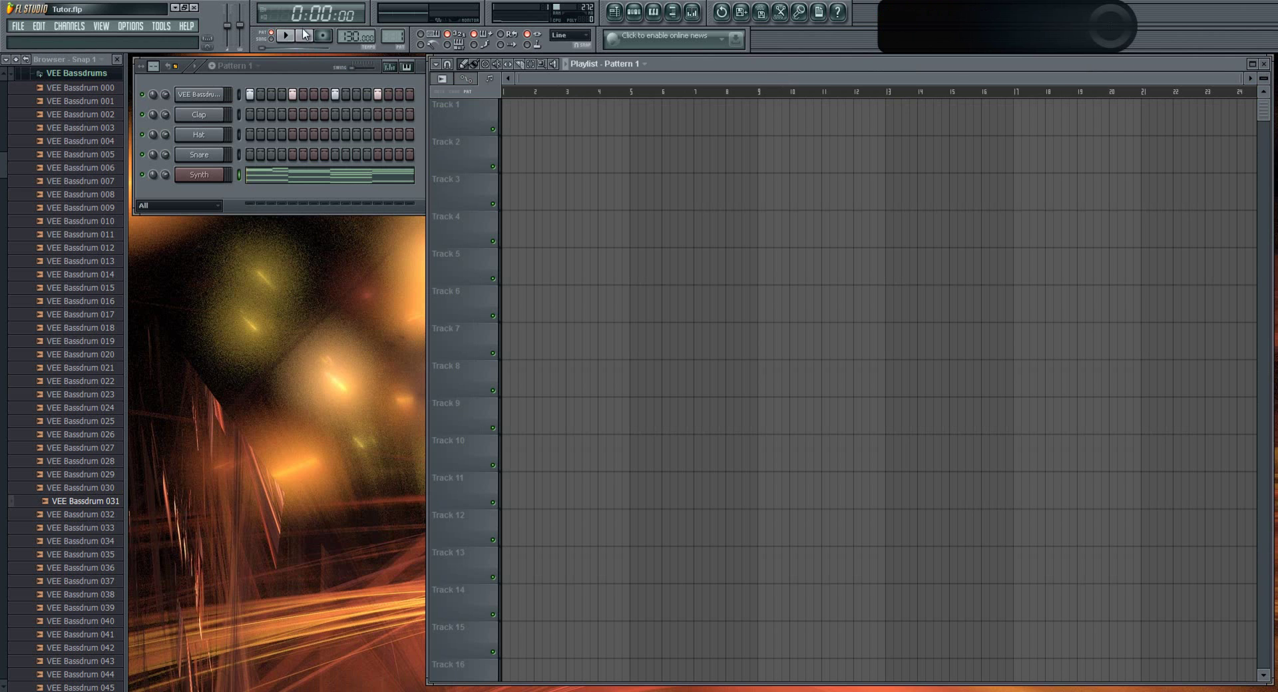